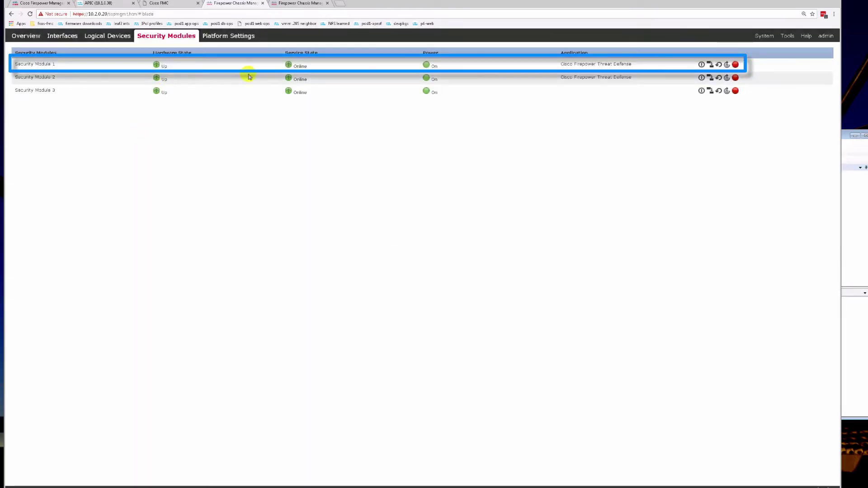
Step: Review logical devices and interfaces on both chassis, then bring up the FMC device list
click(103, 35)
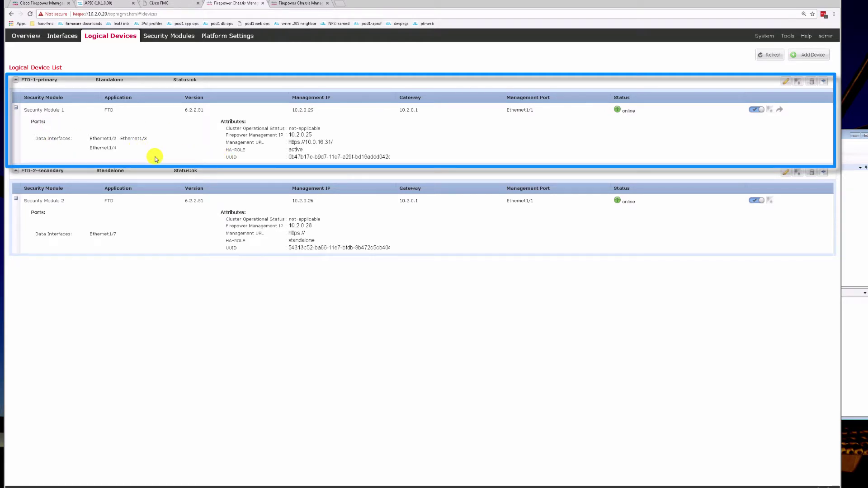
click(282, 4)
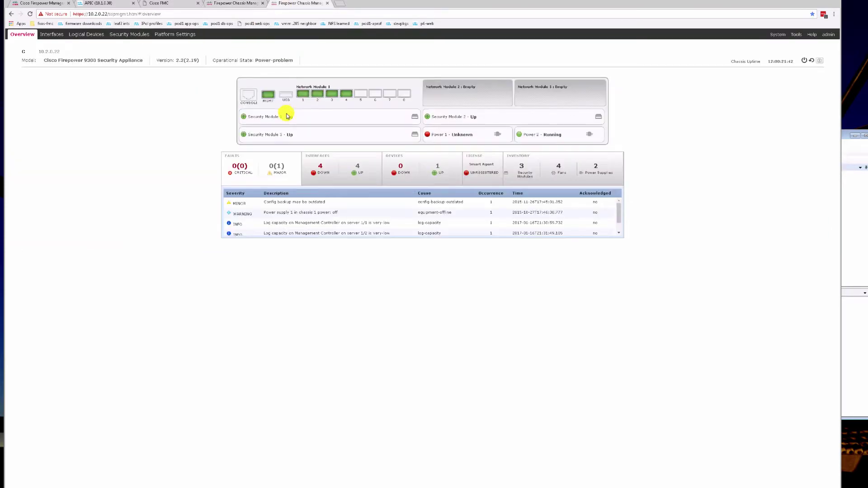
click(52, 34)
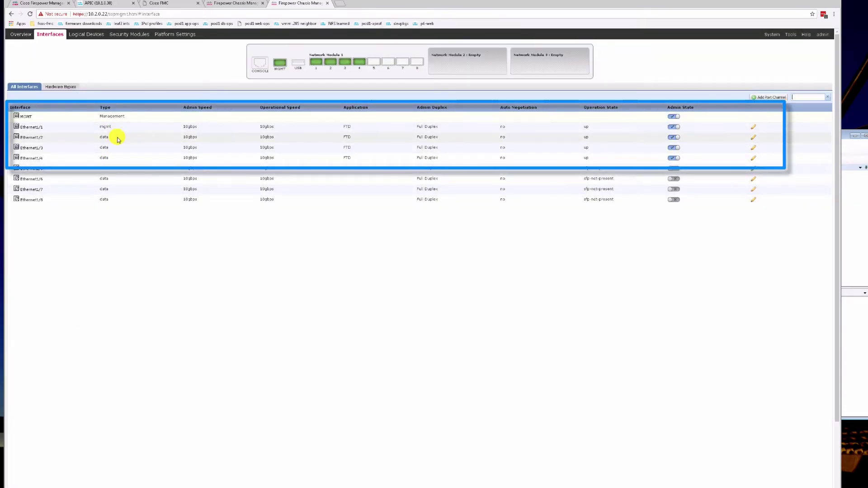
click(84, 34)
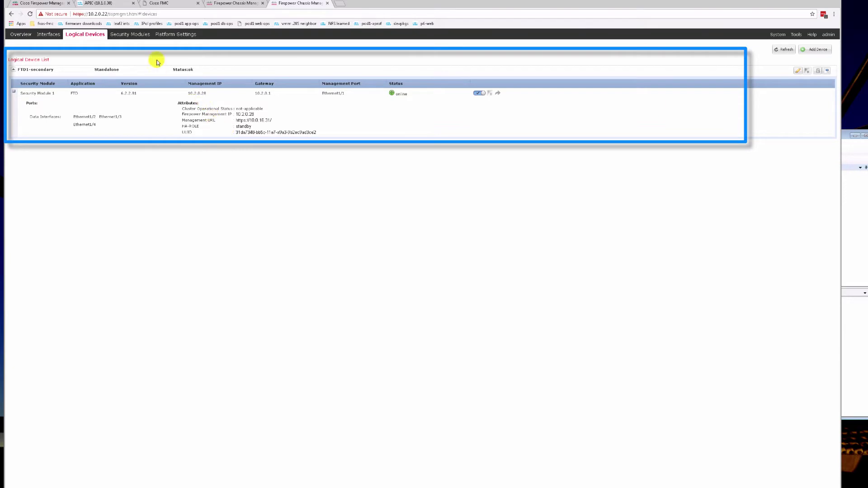
click(36, 4)
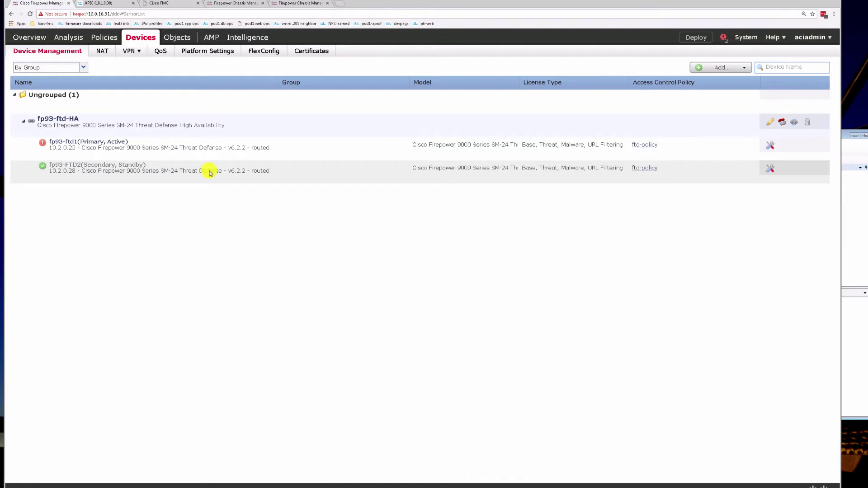
Step: Inspect fp93-ftd-HA's failover link, interfaces, inline sets and ftd-policy rules, then return to APIC
click(769, 123)
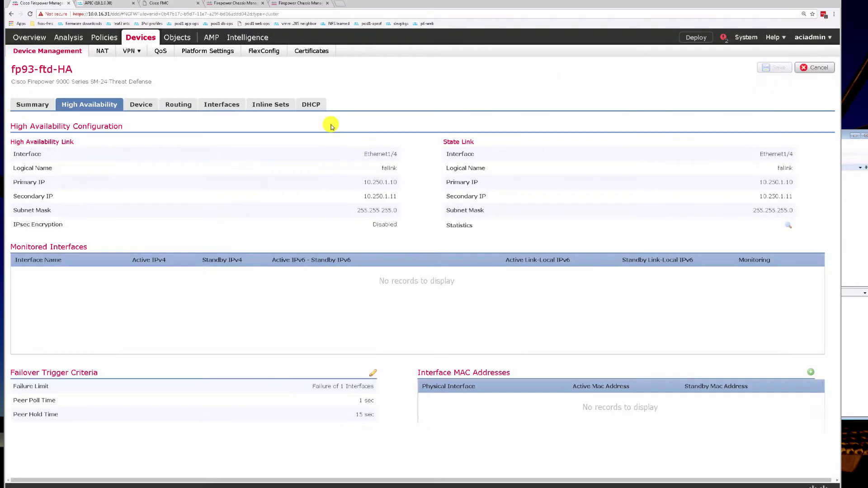
click(240, 110)
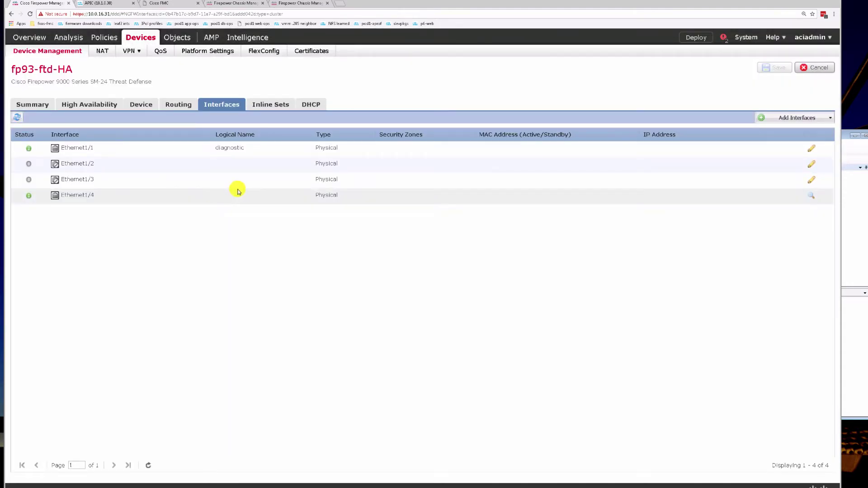
click(267, 99)
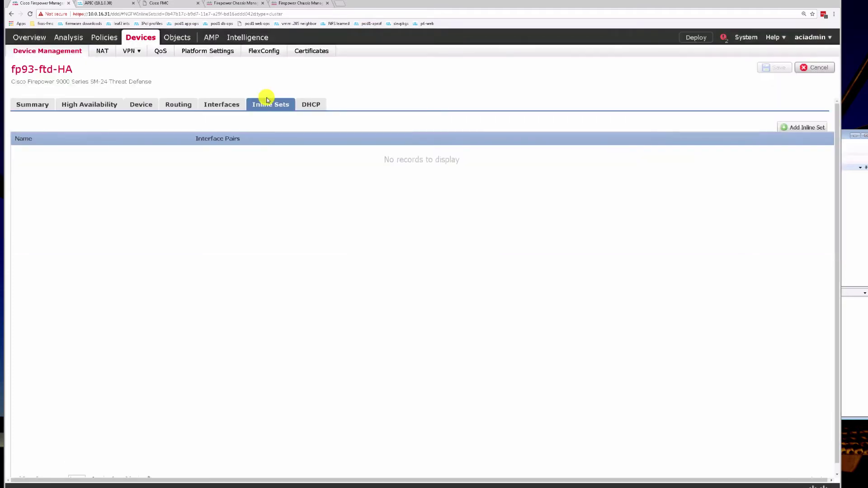
click(105, 36)
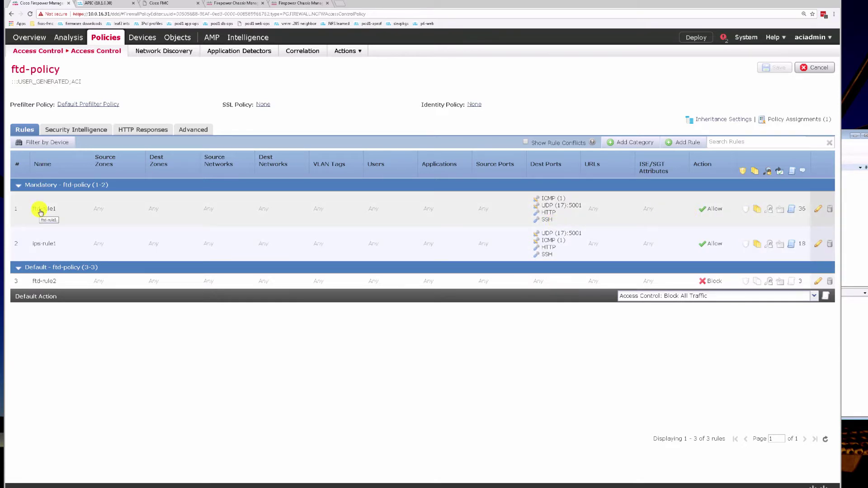
click(102, 6)
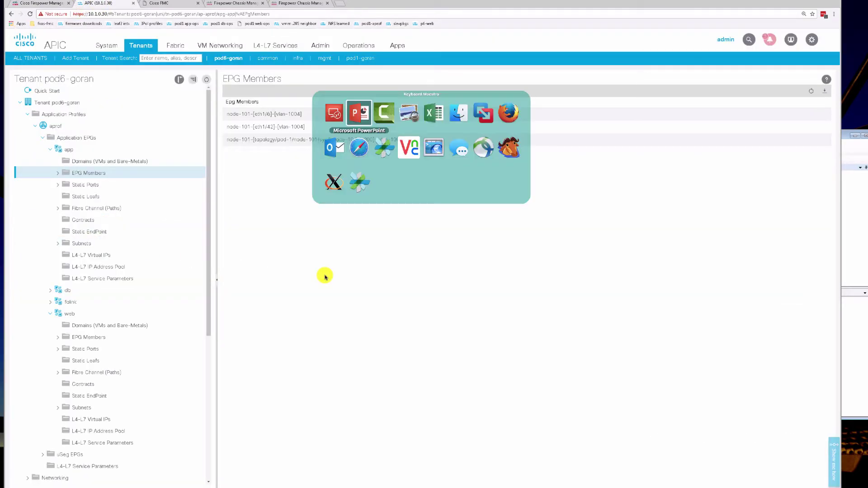
Step: Show the web-to-app contract slide in PowerPoint, then switch back to the browser
key(Return)
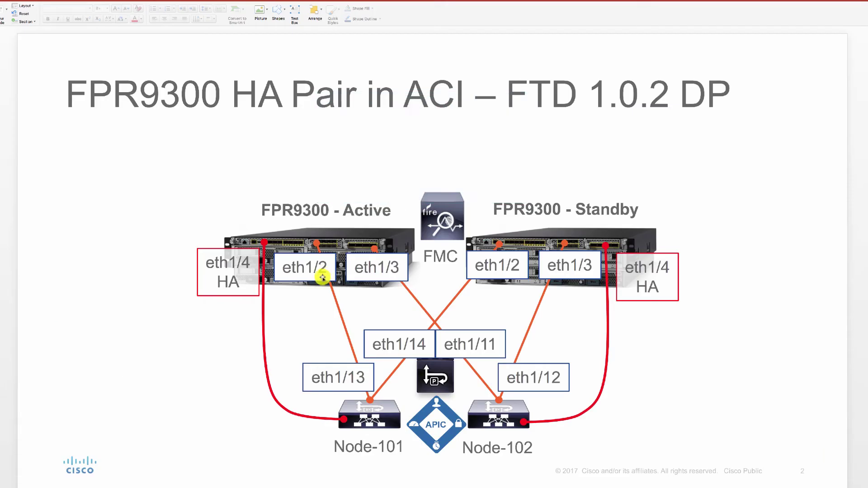
key(Page_Down)
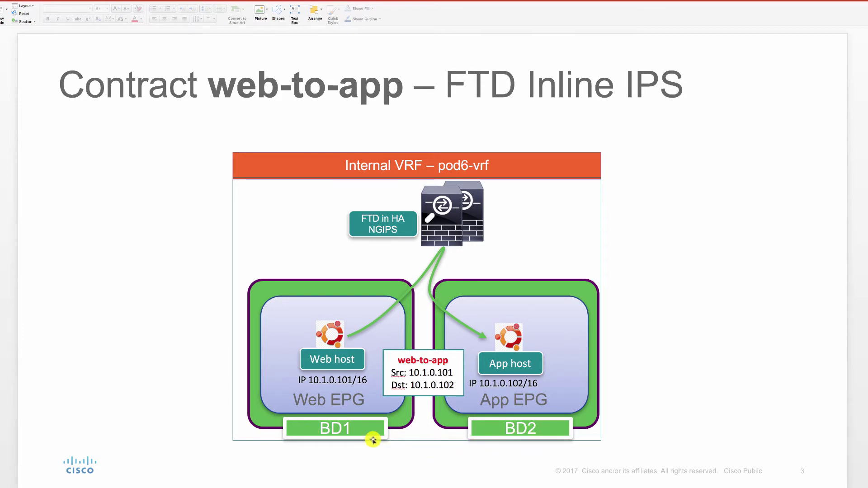
key(super+Tab)
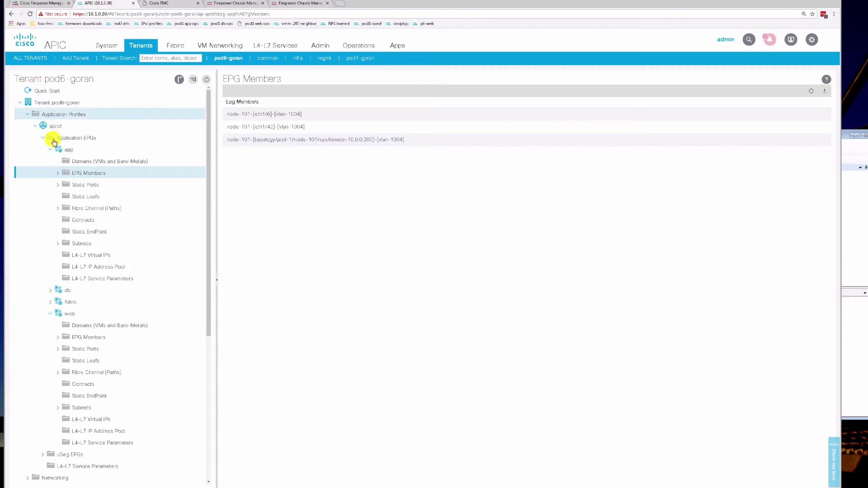
Step: Confirm CISCO-FTD_FI-1.0 under L4-L7 Service Device Types, then return to tenant pod6-goran's application profiles
click(274, 46)
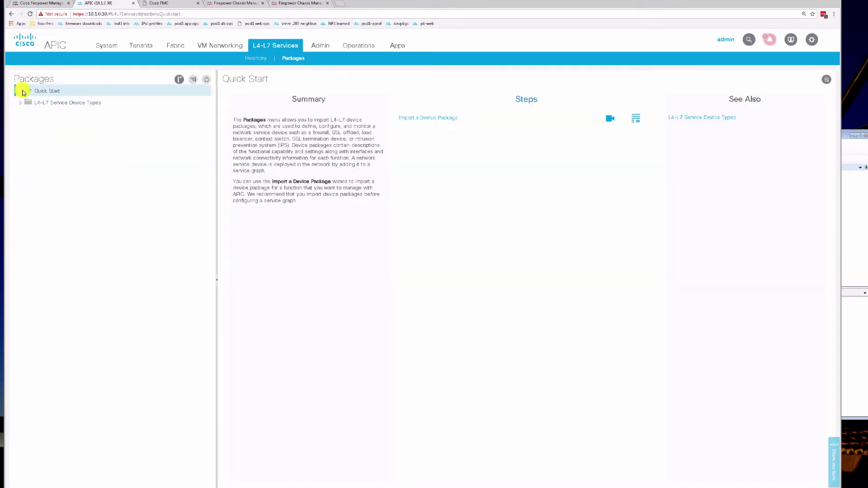
click(20, 102)
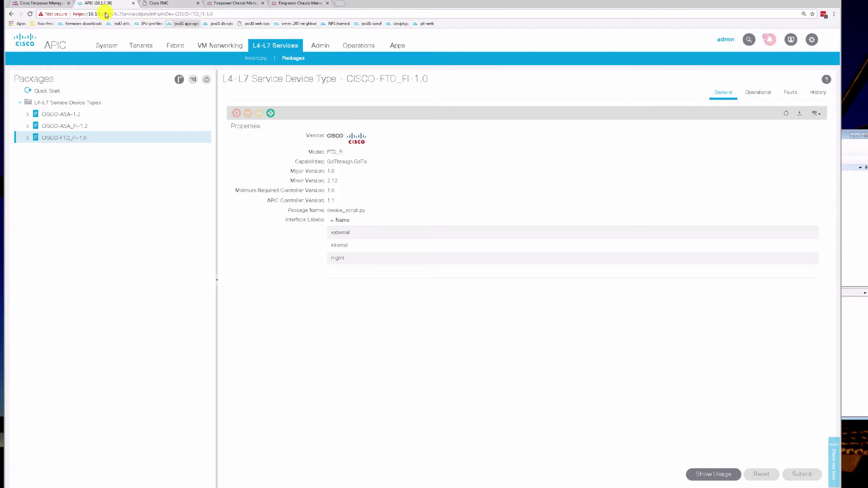
click(140, 45)
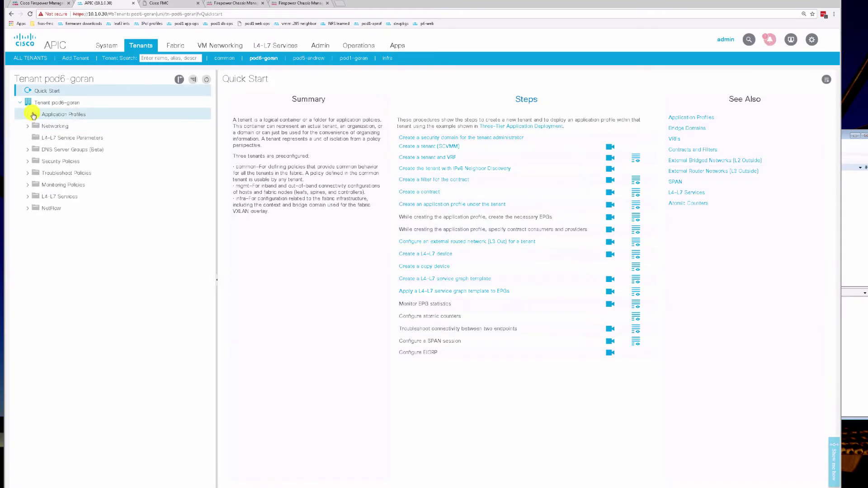
click(35, 119)
Step: Open the aprof topology and expand L4-L7 Services > Function Profiles to reveal fp93
click(43, 127)
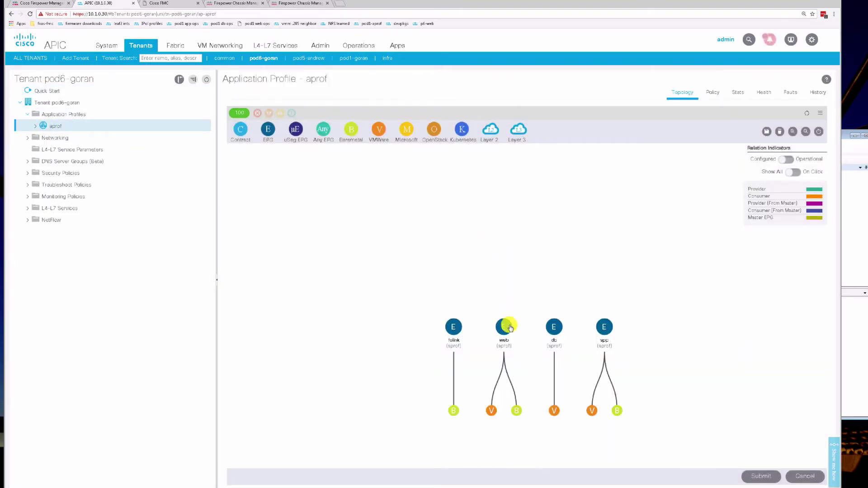
mouse_move(607, 324)
mouse_move(506, 326)
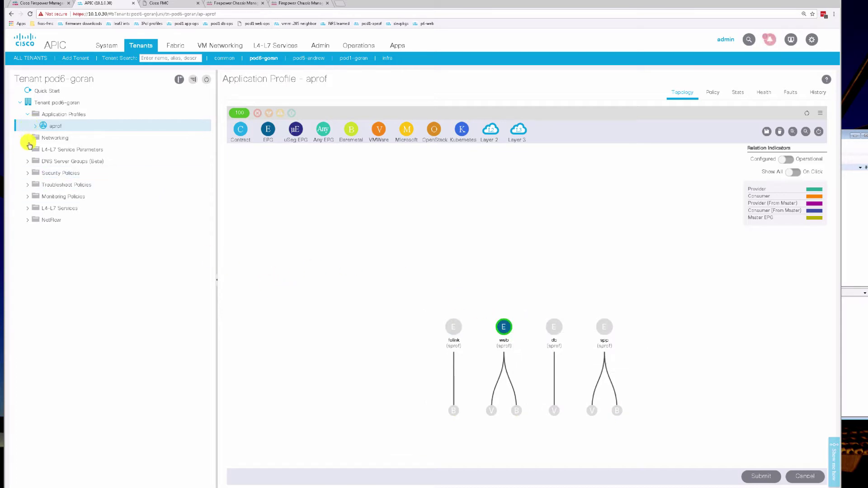
click(29, 211)
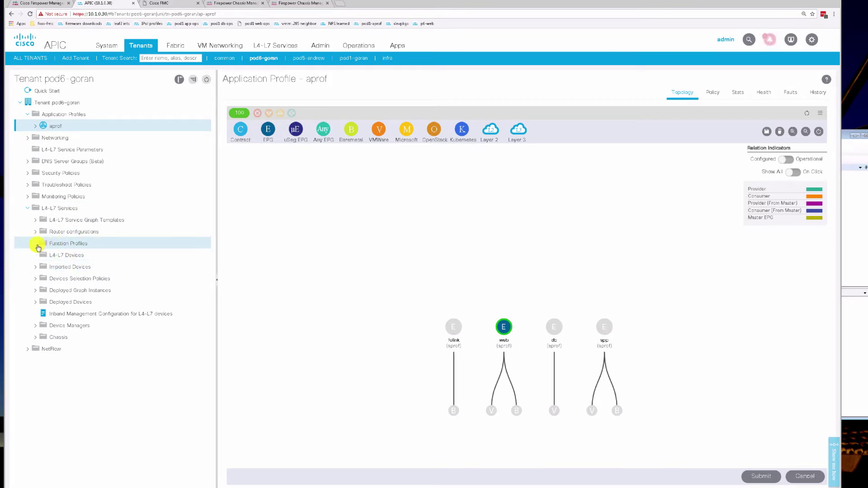
click(35, 244)
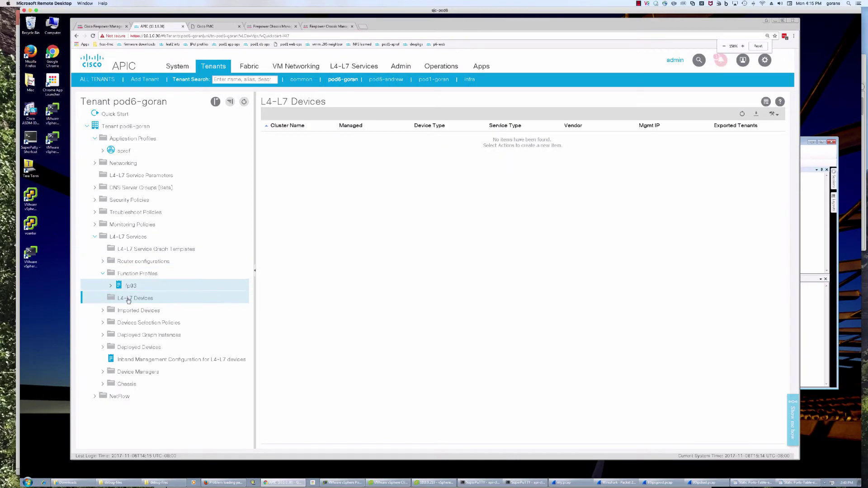
Step: Start L4-L7 device fp93ha: Firewall, fp9300-physdom, HA node, CISCO-FTD_FI-1.0 package, 9300-Series model
right_click(58, 267)
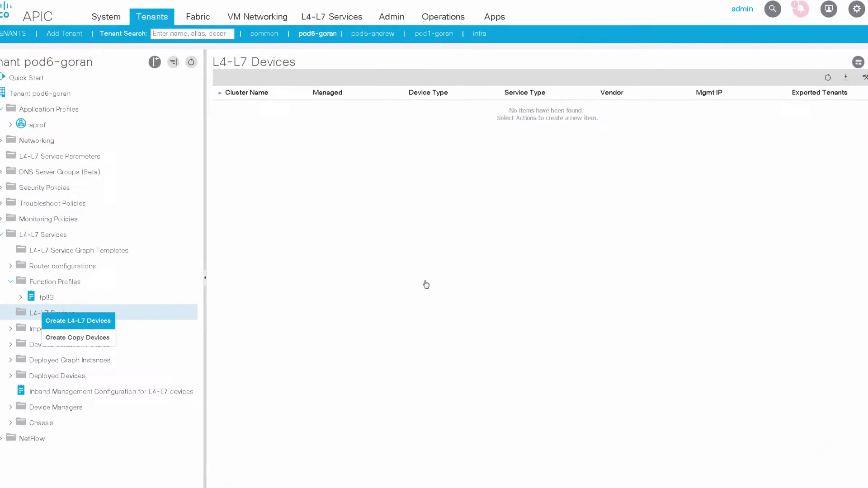
click(77, 321)
click(284, 112)
text(fp93ha)
click(276, 128)
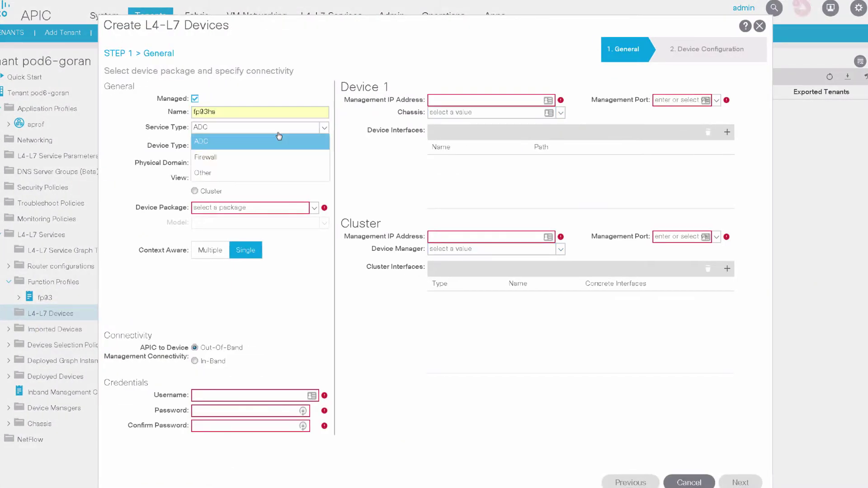
click(213, 157)
click(290, 166)
click(280, 173)
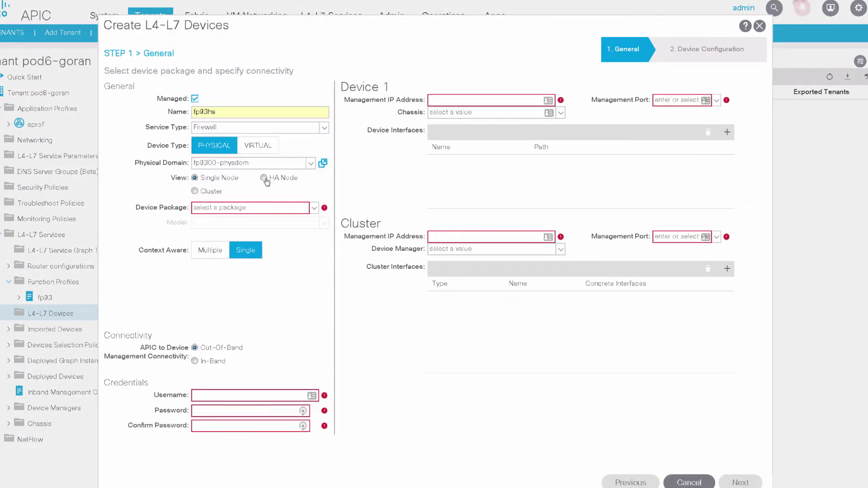
click(263, 177)
click(267, 207)
click(267, 280)
click(313, 223)
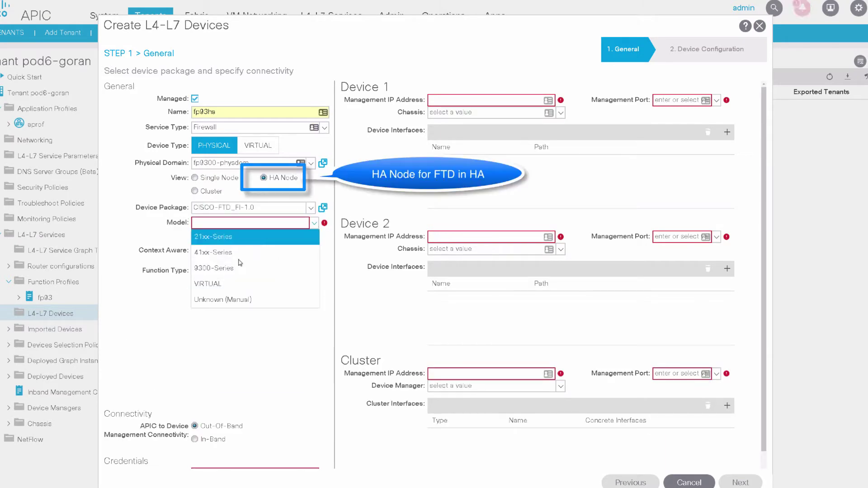
click(217, 271)
Step: Enter the device credentials: username aciadminuser and the device password
scroll(262, 381, down, 2)
click(252, 448)
text(aci)
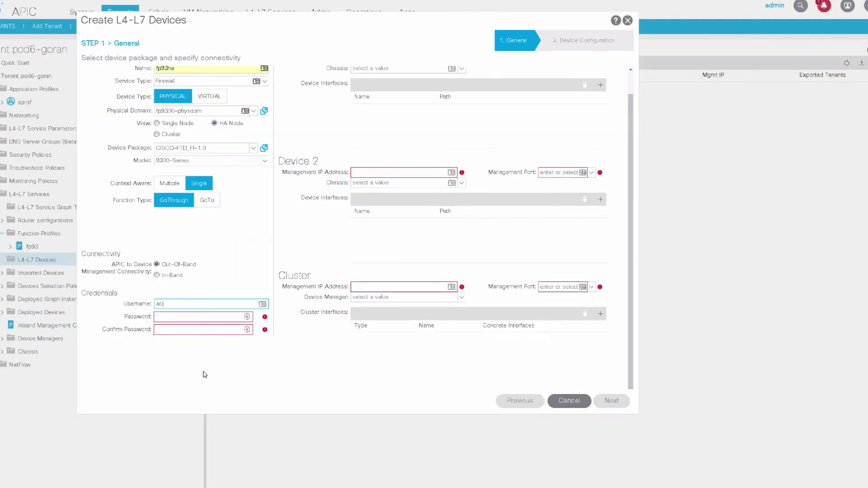
text(adminuser)
key(Tab)
key(Tab)
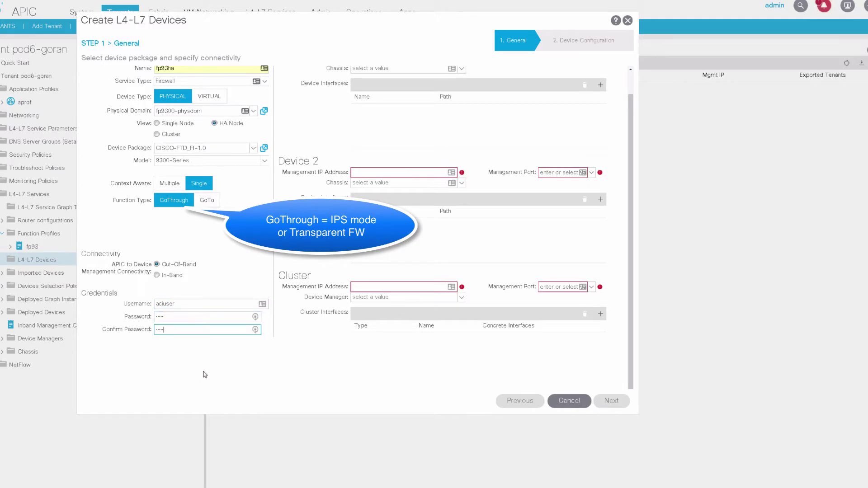
scroll(462, 82, up, 1)
Step: Give Device 1 management IP 10.2.0.25 on https, with Ethernet1/2 on Pod-1/Node-101/eth1/13
click(407, 83)
text(10.2.0.25)
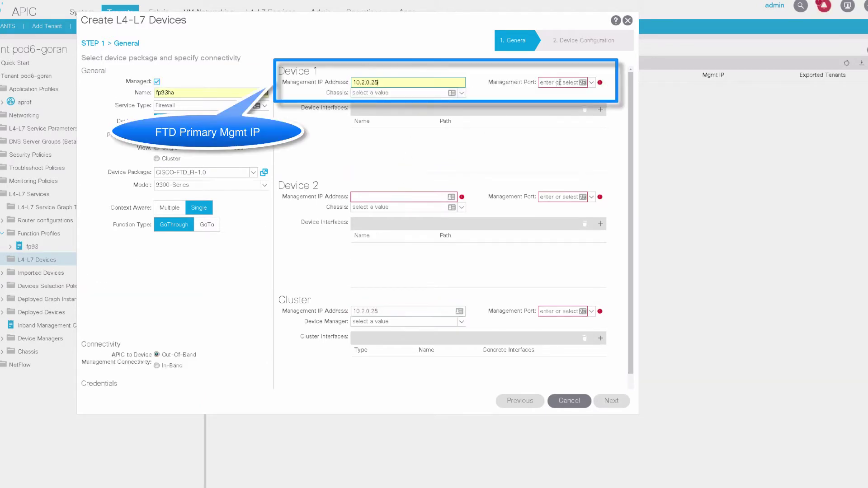
click(592, 83)
click(565, 108)
click(600, 109)
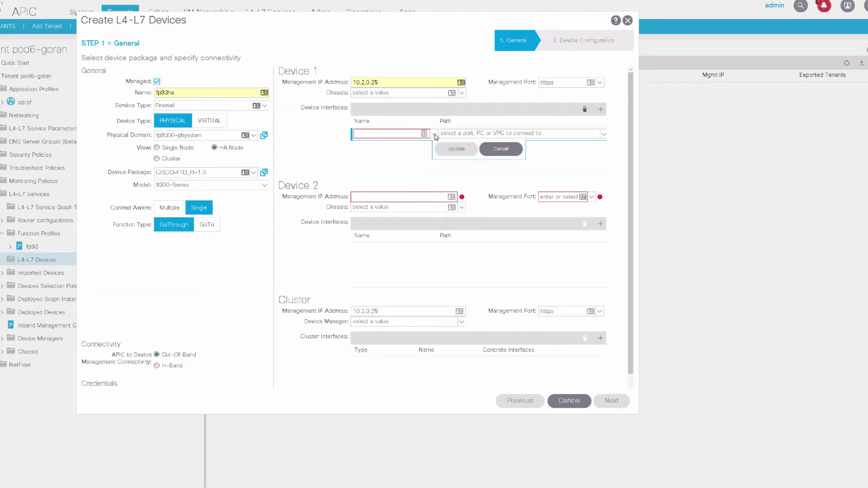
click(434, 134)
click(389, 209)
click(603, 133)
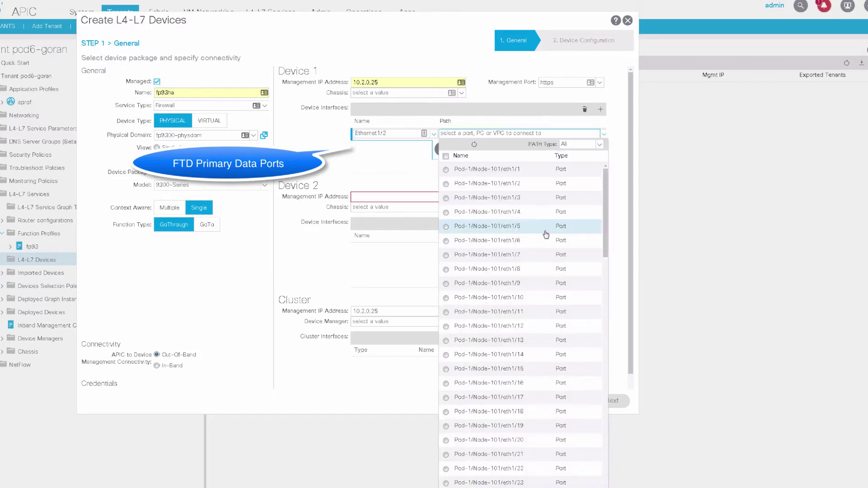
click(527, 340)
click(601, 110)
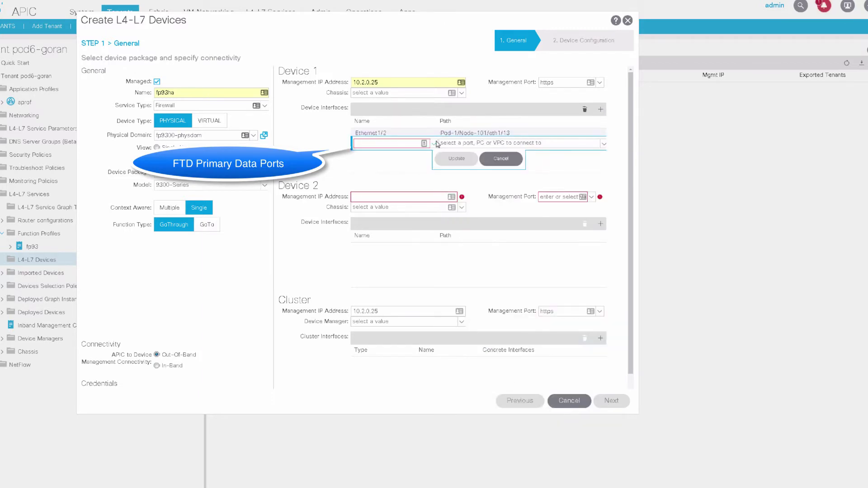
Step: Connect Device 1's Ethernet1/3 to Pod-1/Node-102/eth1/11
click(424, 144)
click(404, 180)
click(604, 143)
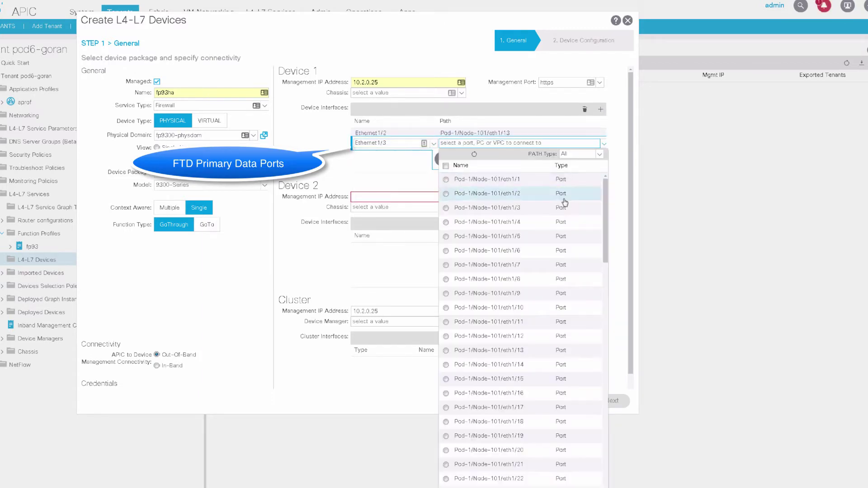
scroll(557, 234, down, 10)
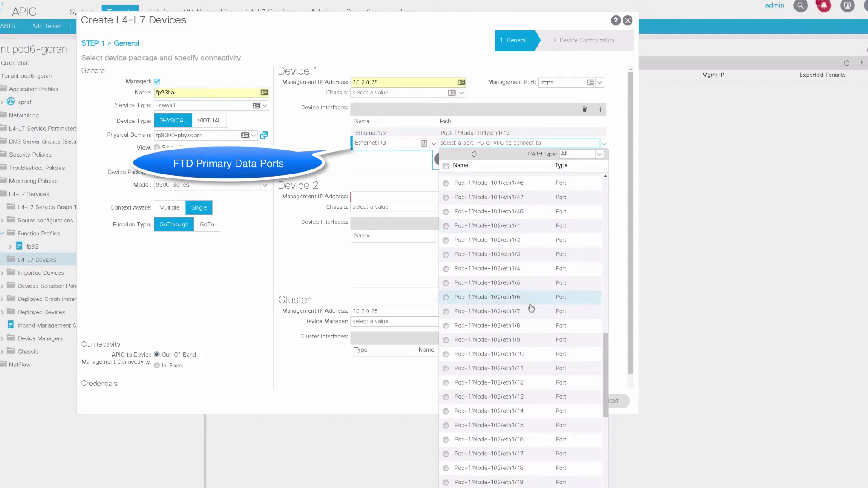
click(524, 382)
click(457, 159)
Step: Give Device 2 management IP 10.2.0.28 on https, with Ethernet1/2 on Pod-1/Node-101/eth1/14
click(421, 197)
click(407, 207)
click(591, 197)
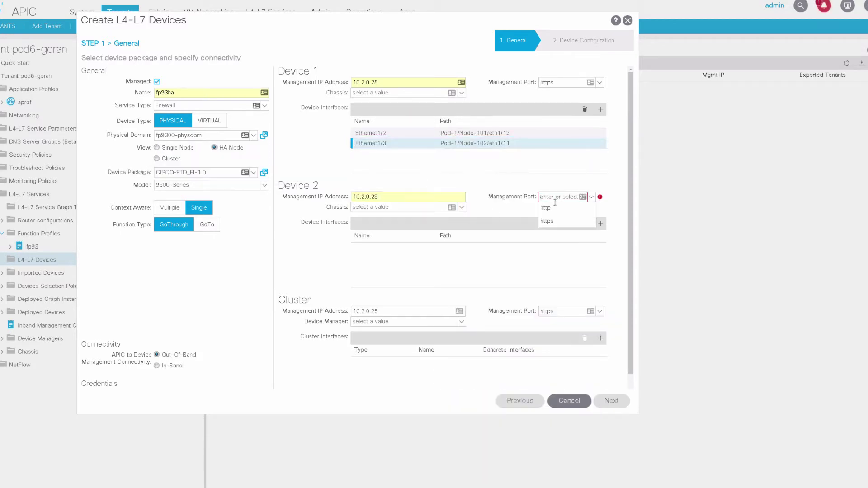
click(552, 219)
click(601, 224)
click(433, 248)
click(415, 272)
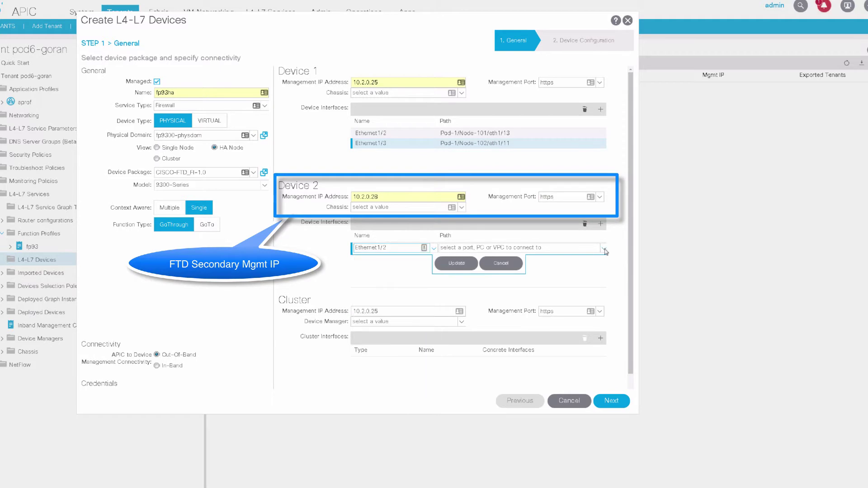
click(603, 248)
click(473, 286)
click(456, 263)
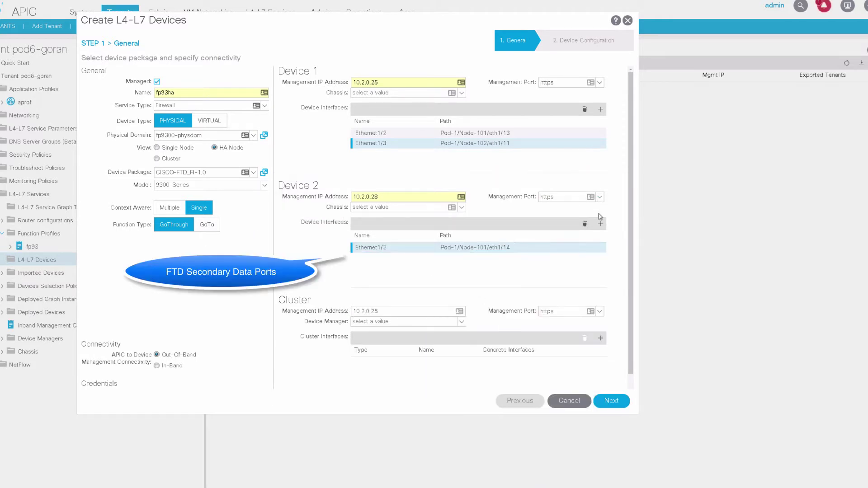
Step: Connect Device 2's Ethernet1/3 to Pod-1/Node-102/eth1/12
click(601, 224)
click(433, 258)
click(410, 294)
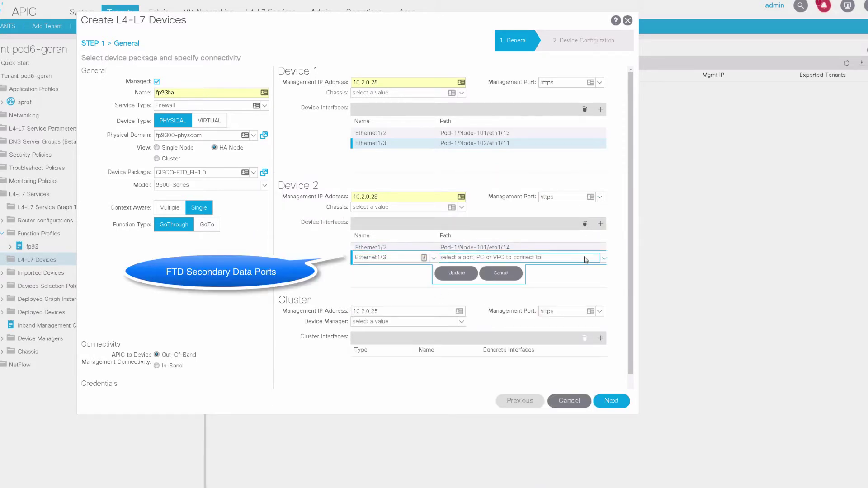
click(604, 258)
scroll(572, 375, down, 8)
scroll(572, 375, down, 5)
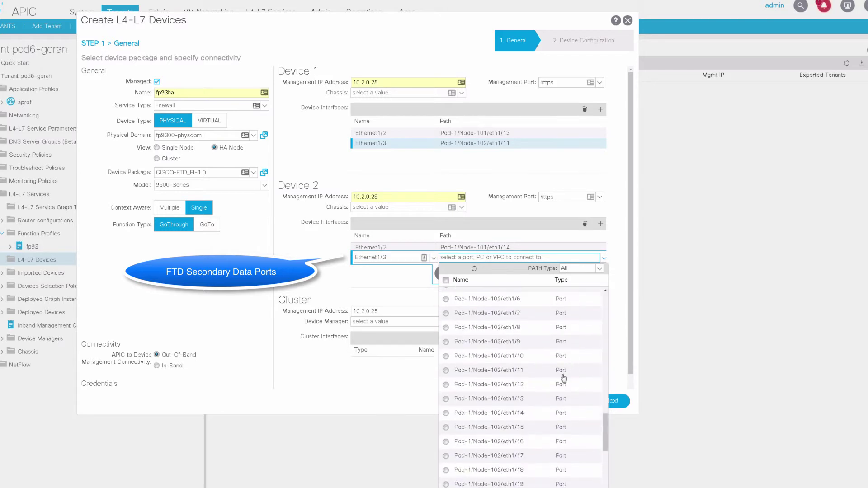
click(506, 381)
click(456, 277)
Step: Set cluster IP 10.0.16.31 and add consumer interface webnic using both devices' Ethernet1/2
triple_click(433, 311)
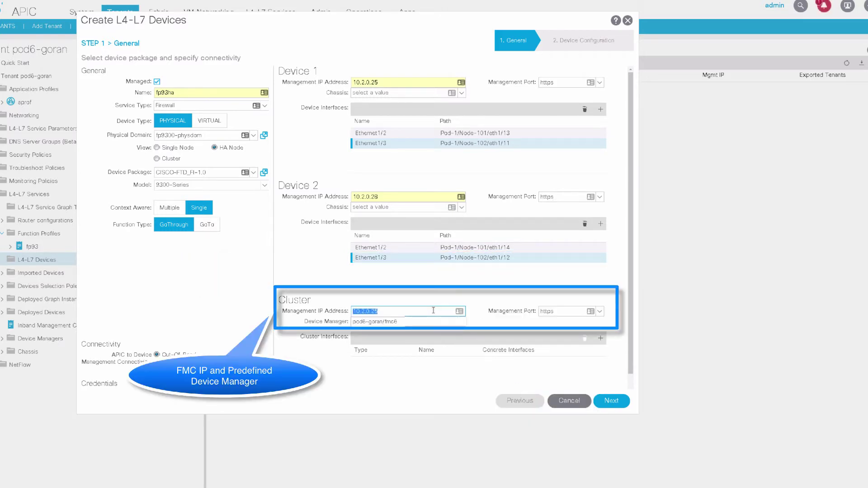
text(00.0.16.3)
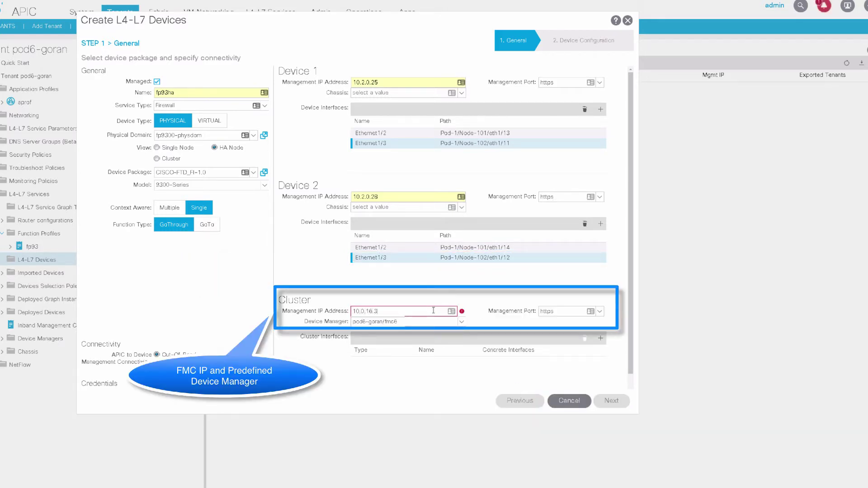
text(1)
click(601, 339)
click(382, 330)
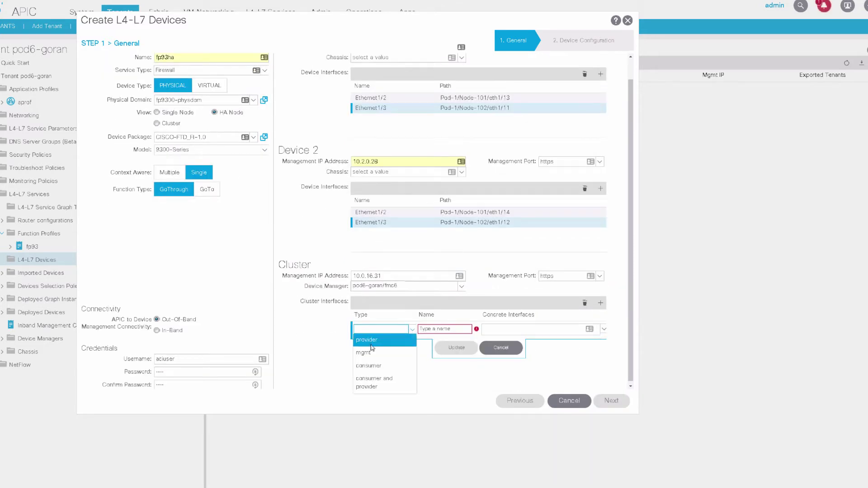
click(368, 365)
click(460, 329)
text(webnic)
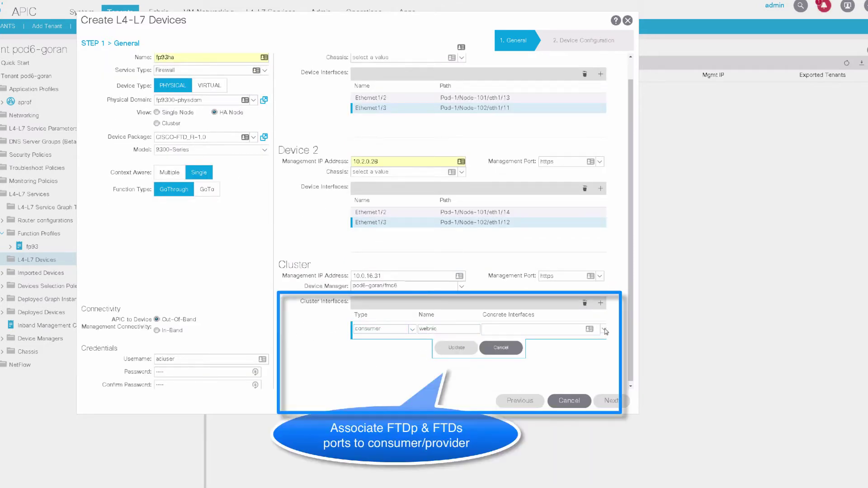
click(604, 330)
click(575, 342)
click(542, 368)
click(457, 348)
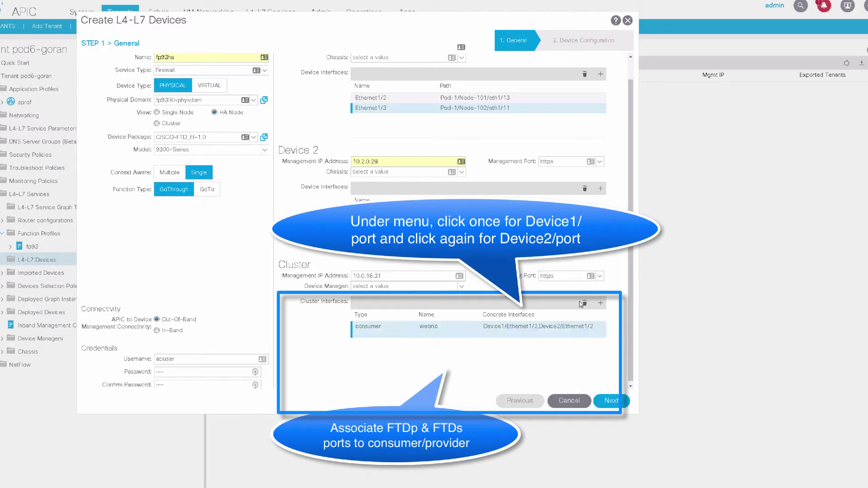
Step: Add provider interface appnic using both devices' Ethernet1/3, then finish the wizard
click(600, 303)
click(413, 347)
click(369, 393)
click(441, 347)
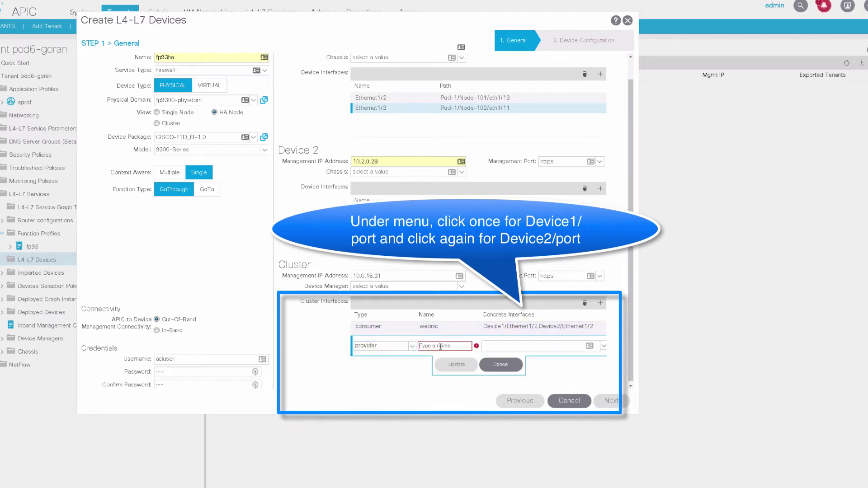
text(appnic)
click(604, 347)
click(542, 371)
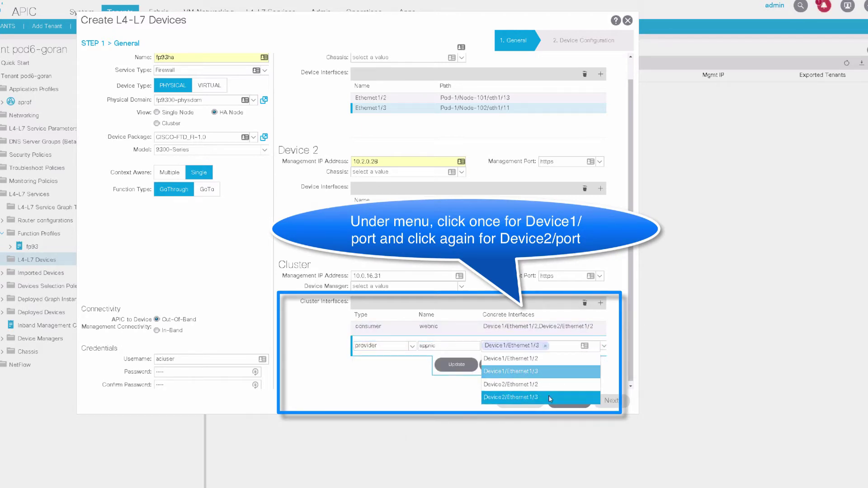
click(547, 399)
click(458, 365)
click(599, 404)
click(607, 403)
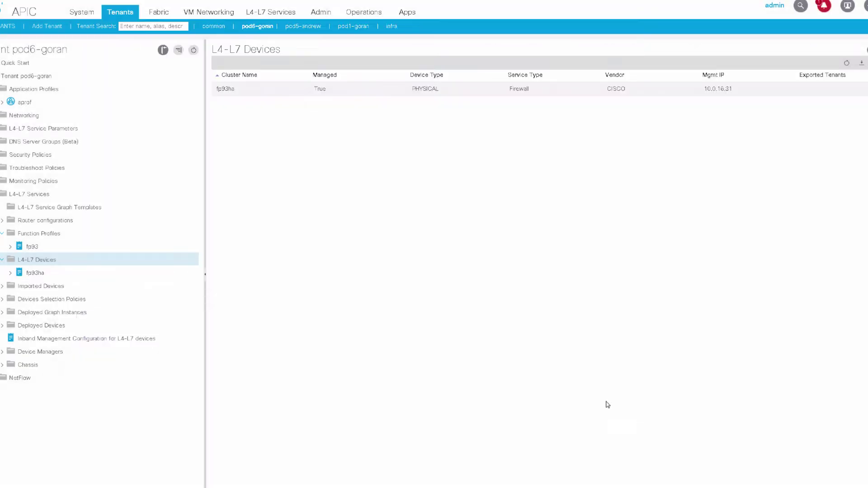
Step: Highlight the fp93ha page's 'stable' devices state while reviewing its devices and interfaces
drag(312, 294, 296, 295)
click(305, 333)
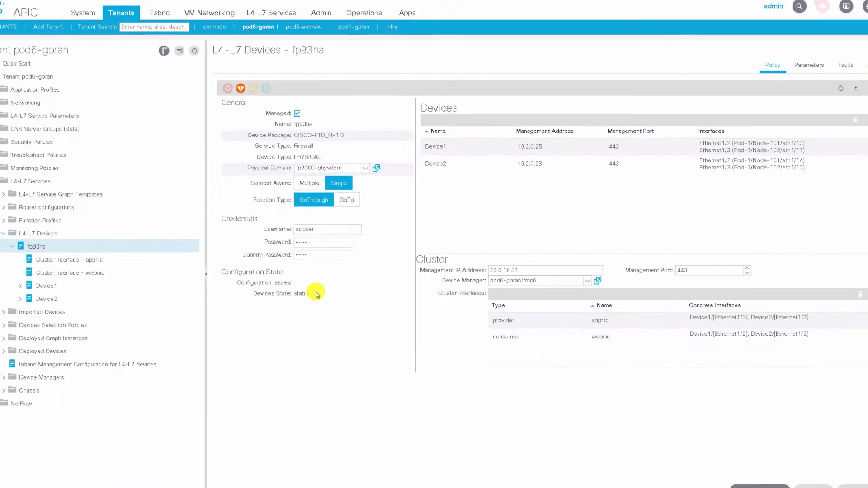
drag(314, 294, 287, 293)
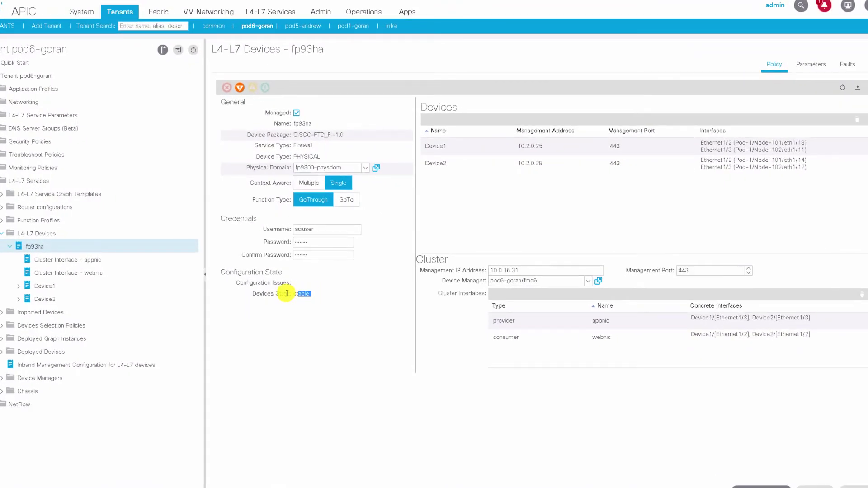
click(261, 368)
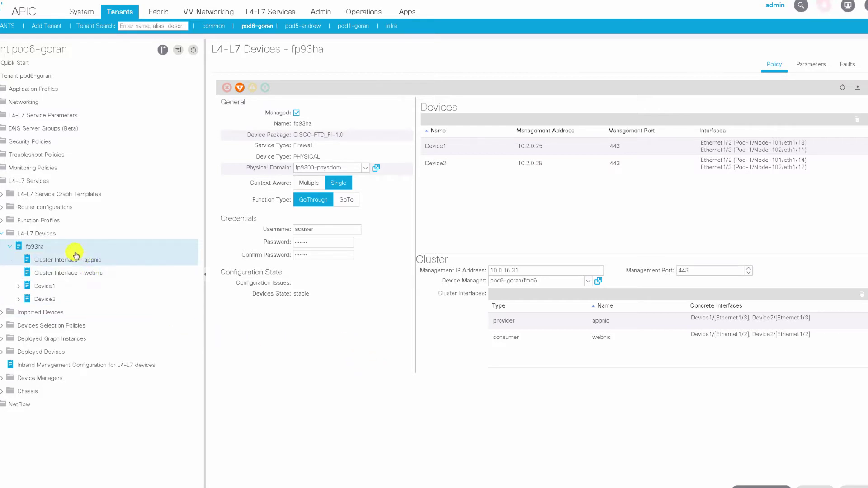
Step: Save fp93ha as JSON, configuration only with subtree, and open the downloaded file
right_click(57, 247)
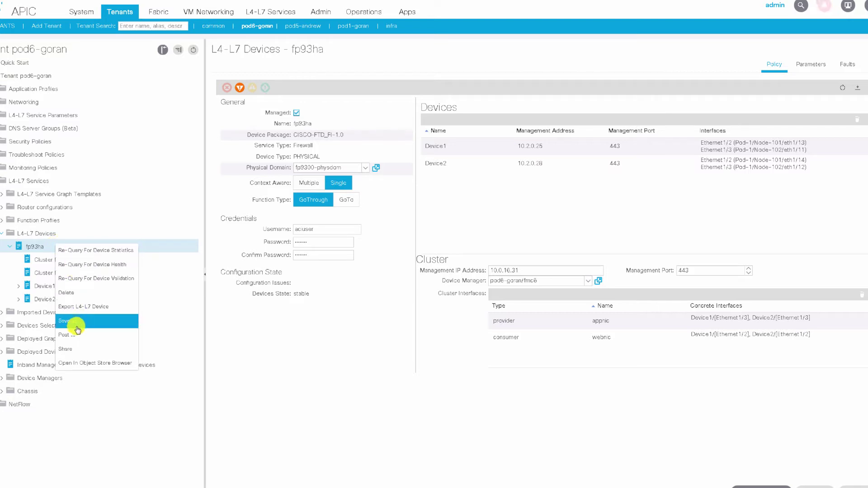
click(80, 323)
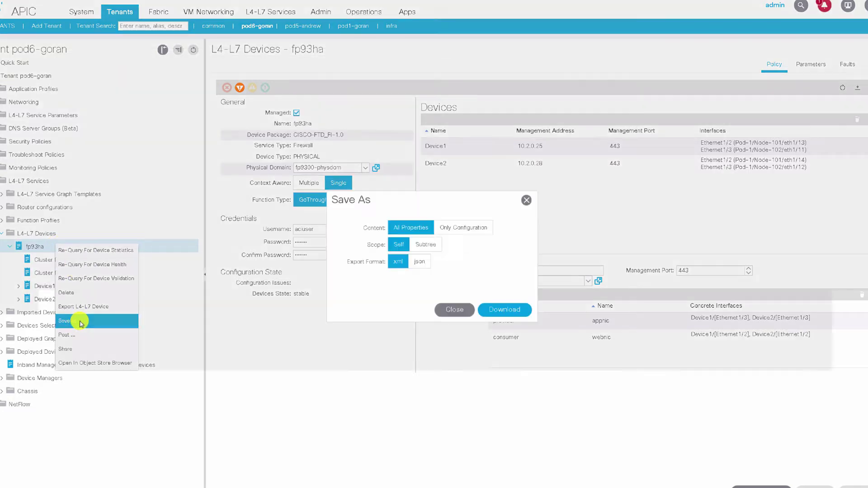
click(423, 262)
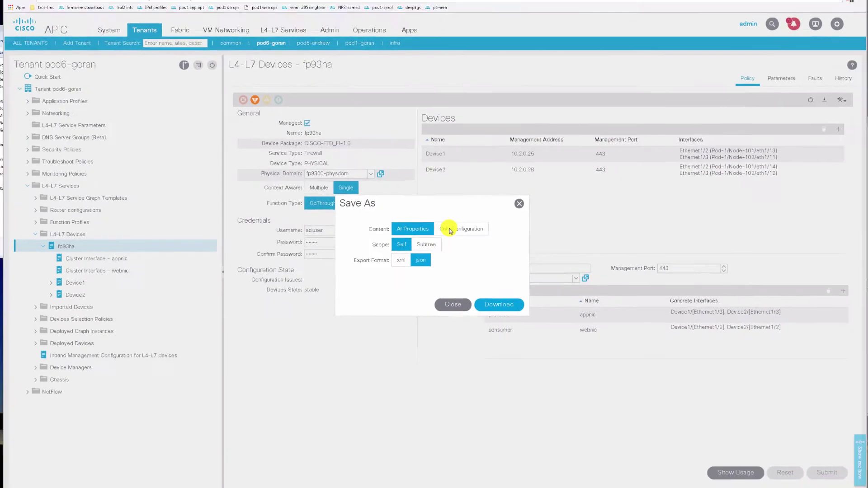
click(450, 229)
click(506, 303)
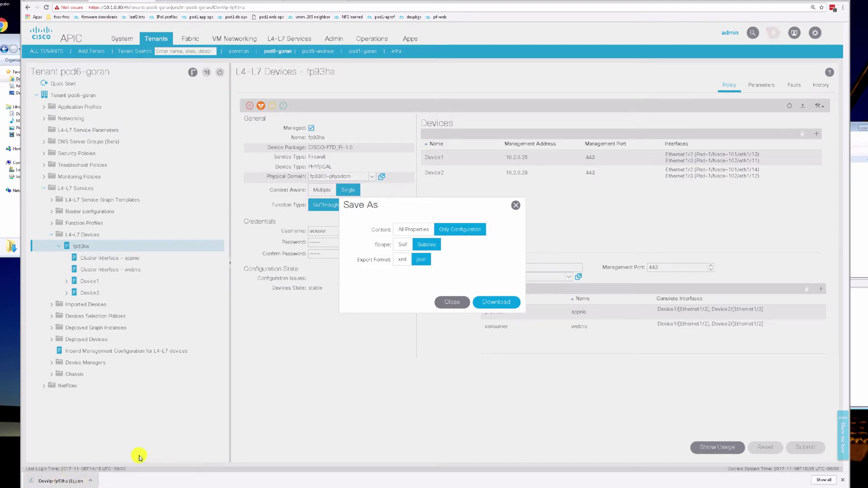
click(58, 480)
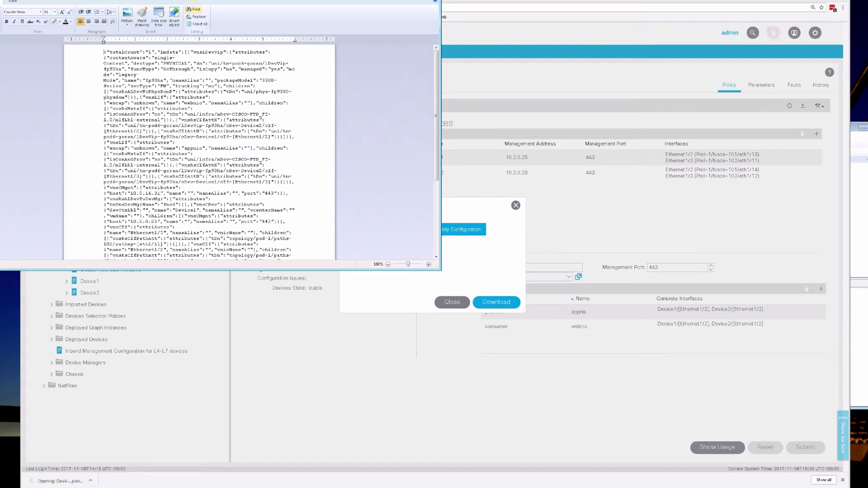
Step: Find the first encap entry and change webnic's encap from unknown to vlan-310
drag(235, 0, 441, 31)
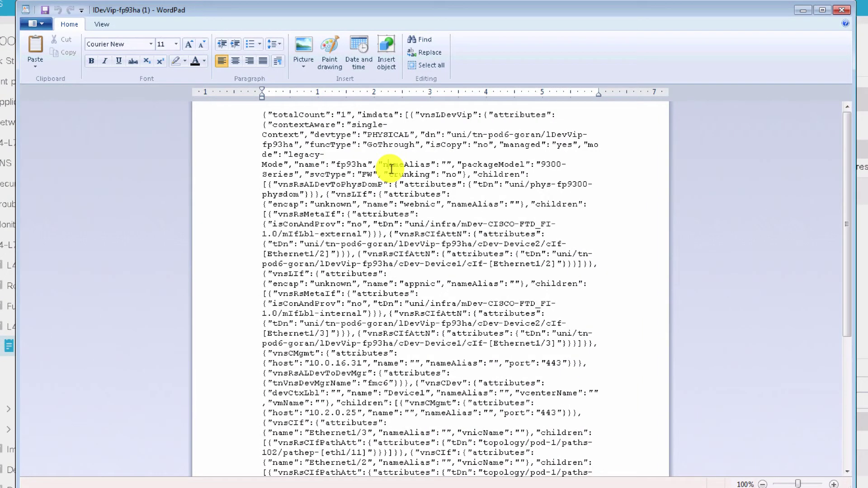
key(ctrl+f)
text(enca)
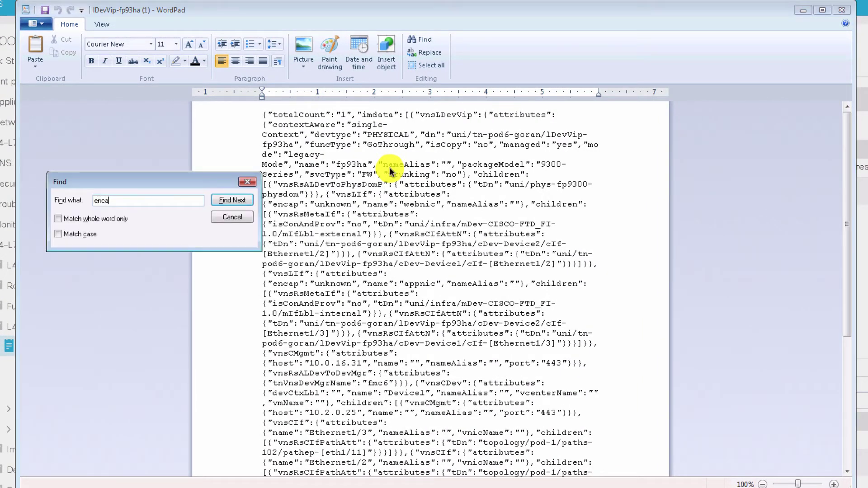
text(p)
key(Return)
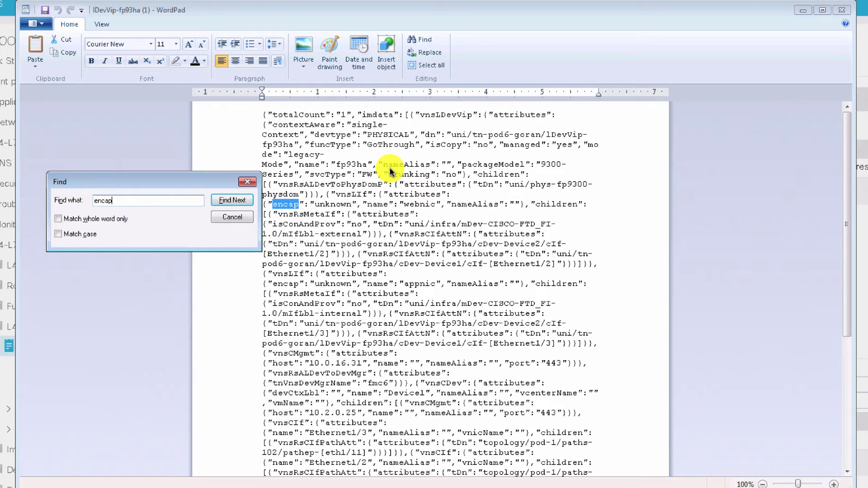
double_click(340, 207)
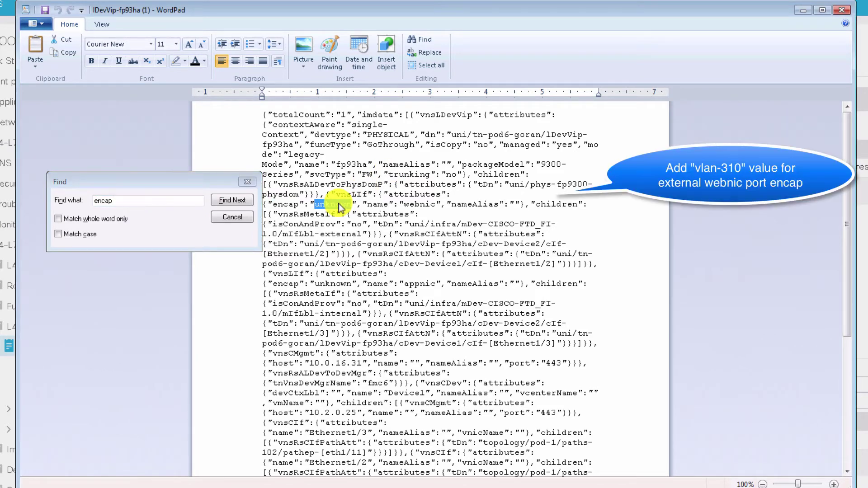
text(vlan-310)
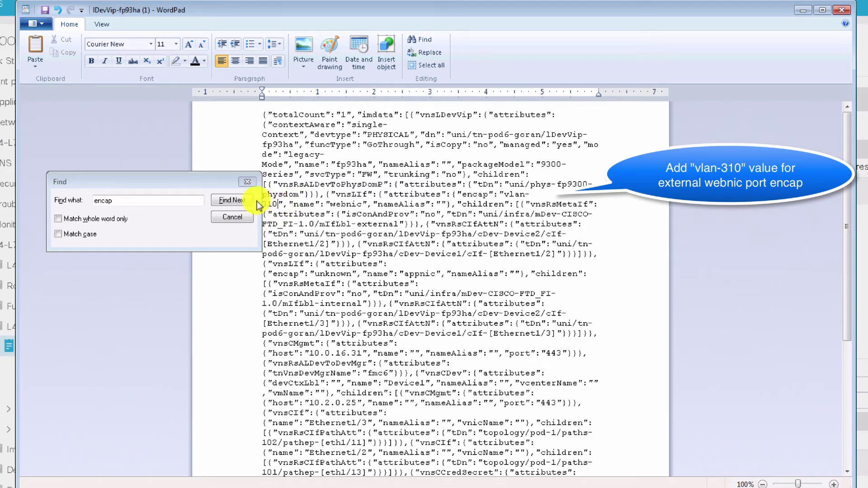
Step: Change appnic's encap to vlan-310, then search for 'pawsword'
click(232, 200)
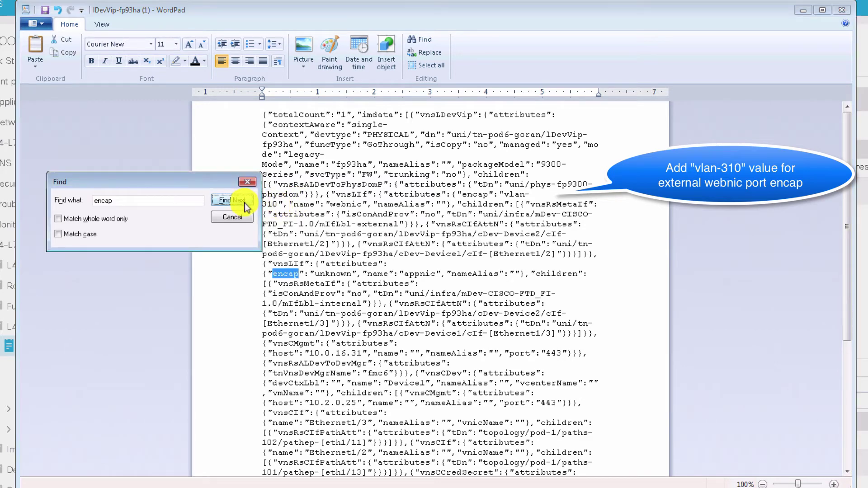
double_click(326, 277)
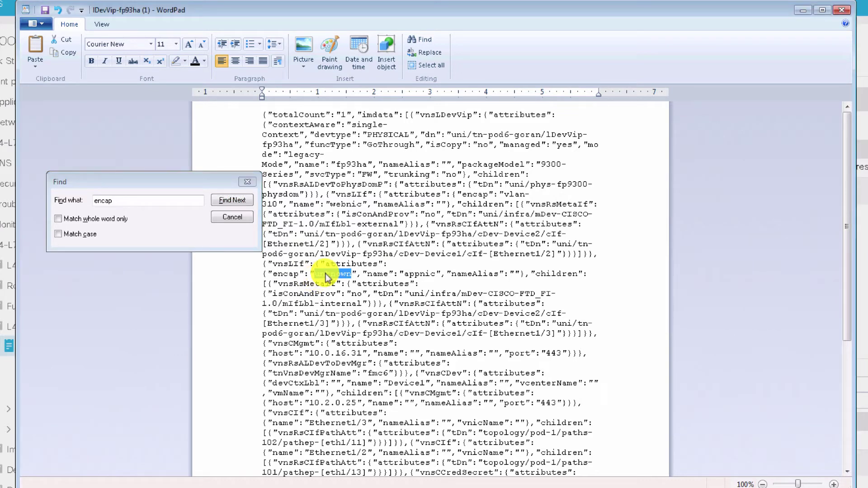
text(vlan-310)
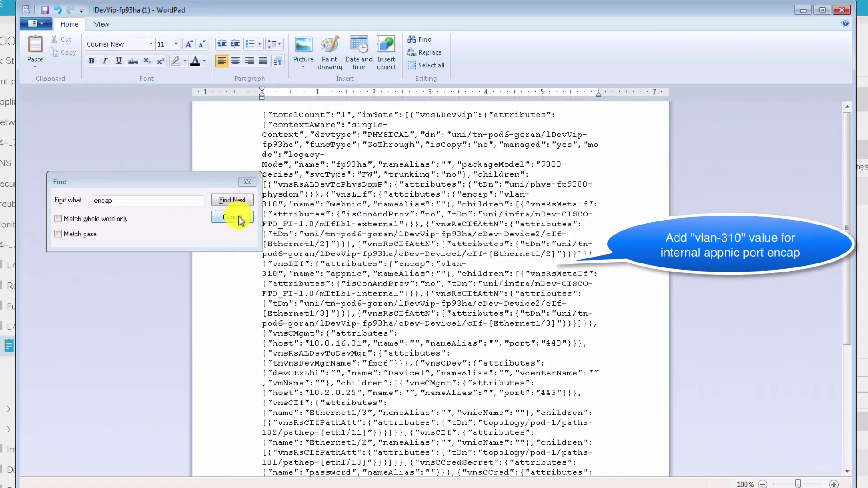
click(89, 196)
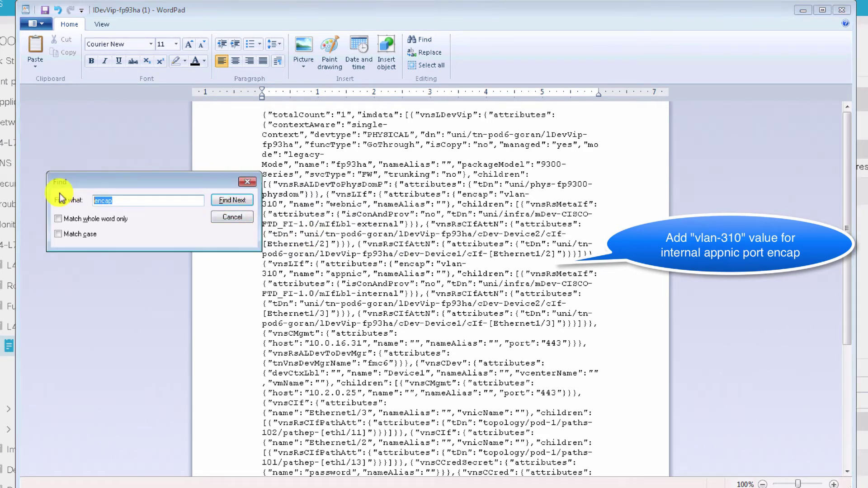
text(pa)
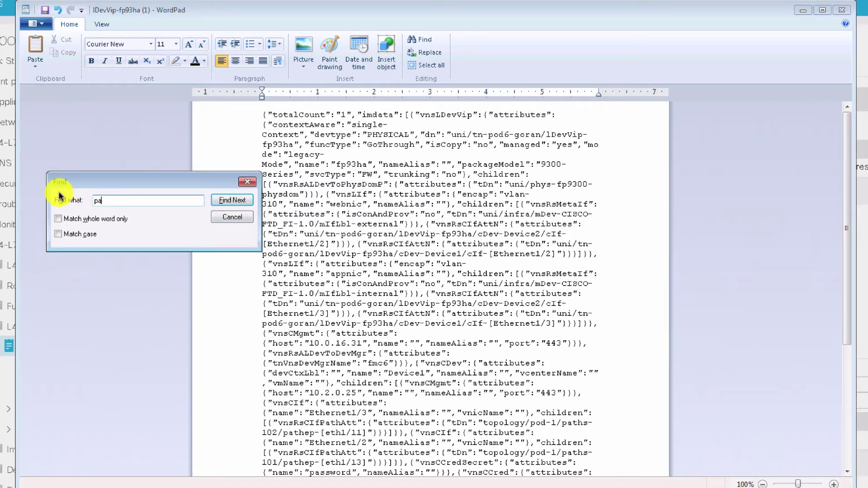
text(wsword)
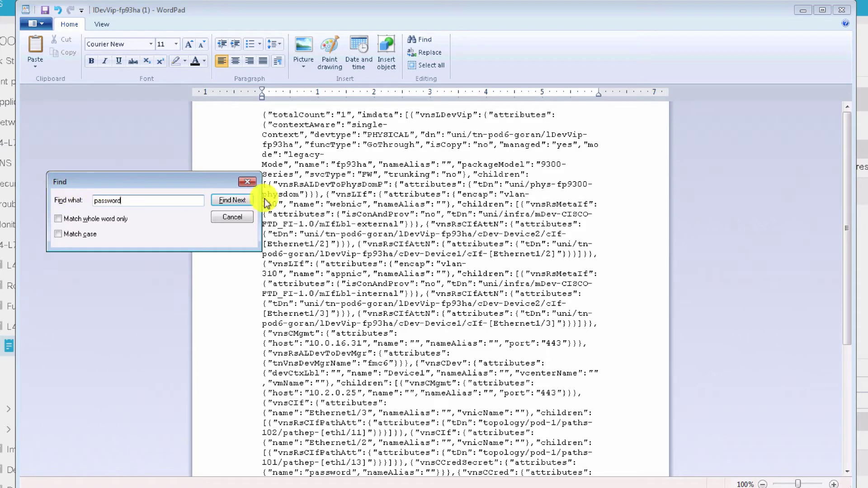
Step: Add a password value field after the first two password entries' nameAlias
click(248, 200)
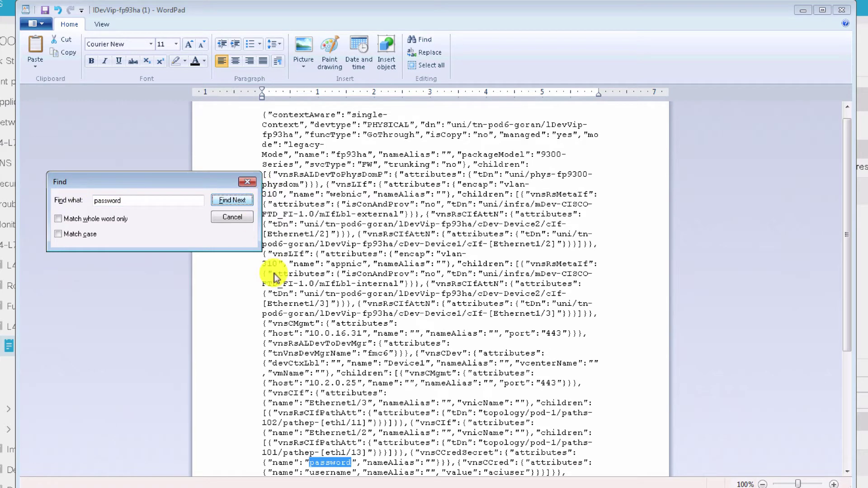
click(435, 462)
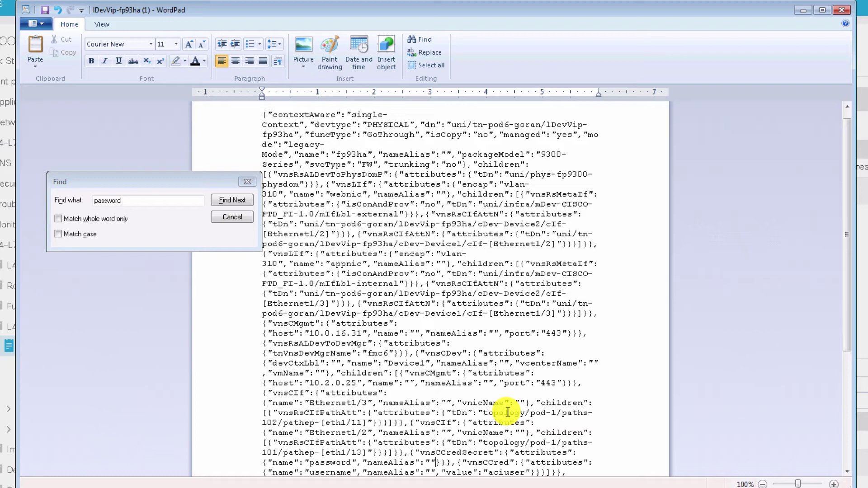
text(,"value":")
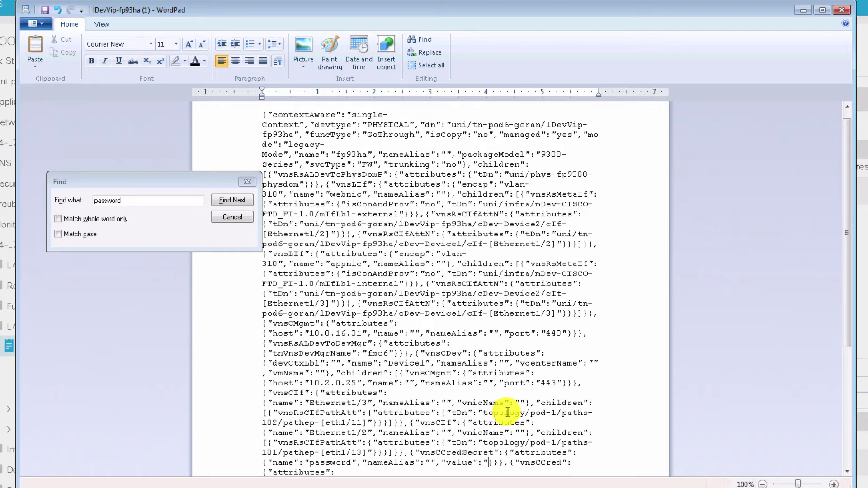
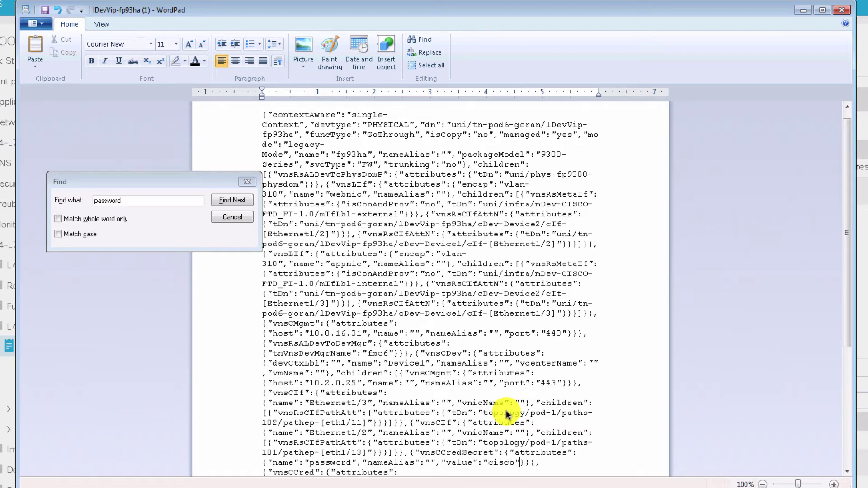
click(231, 200)
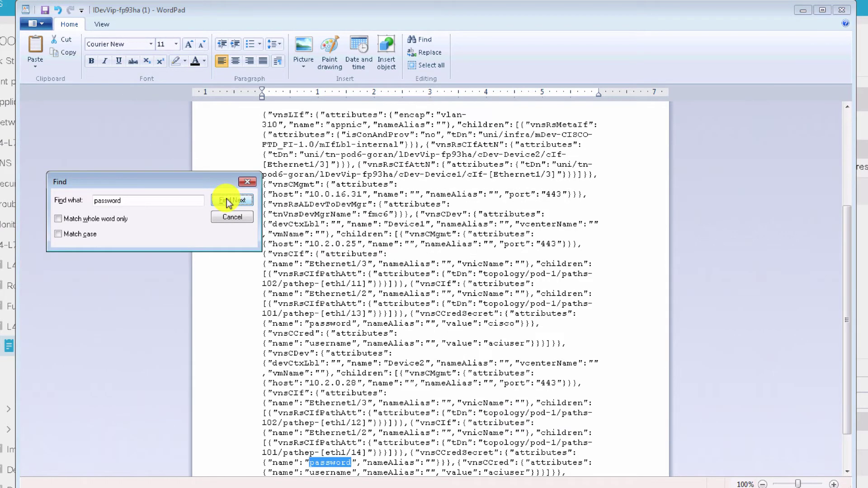
click(434, 464)
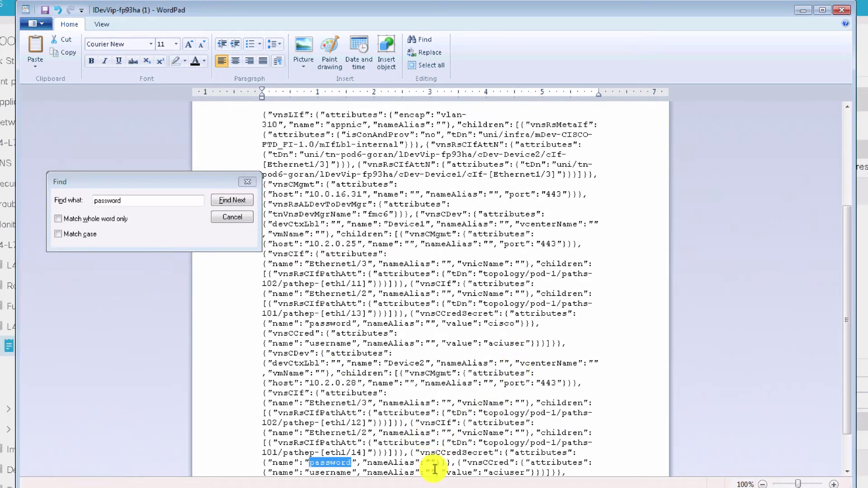
click(435, 464)
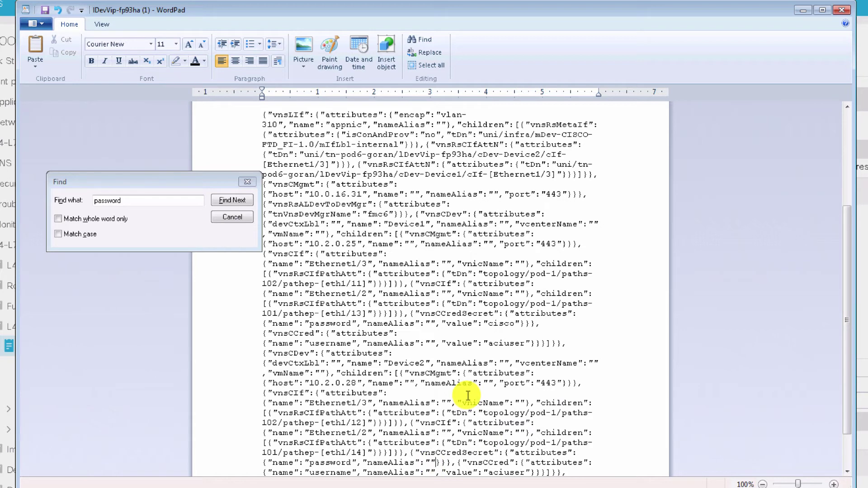
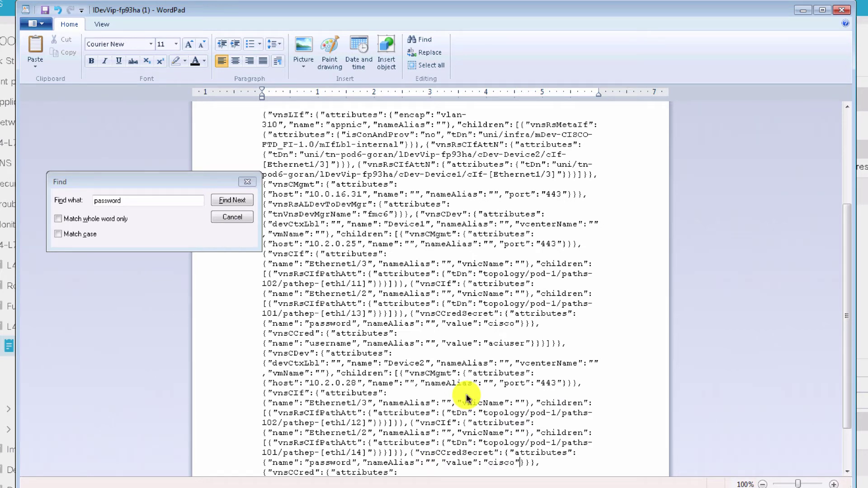
Step: Fill in the third password value, save the JSON, and dismiss APIC's export dialog
click(246, 200)
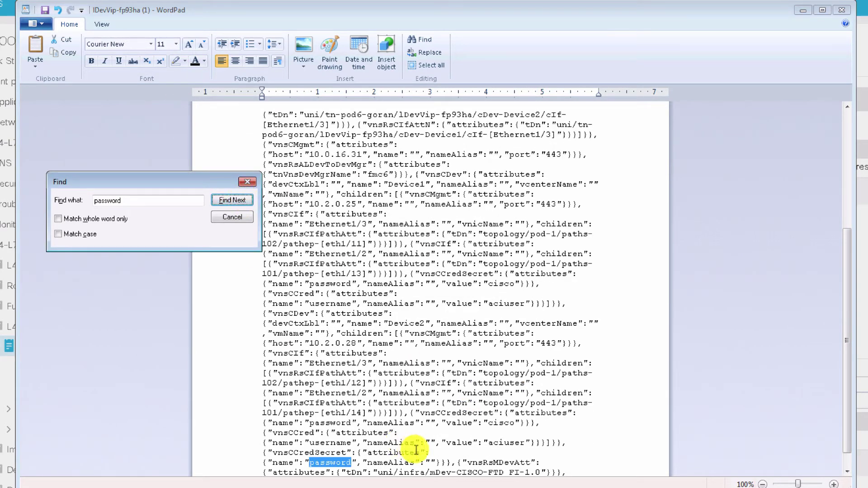
click(436, 463)
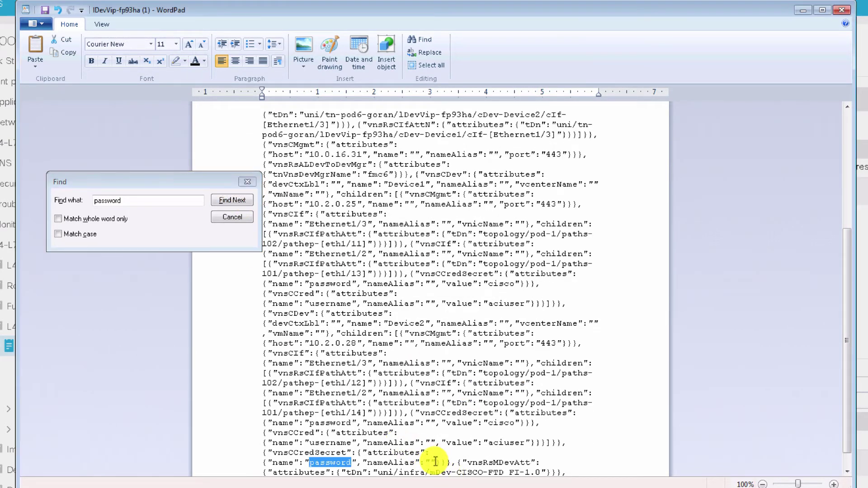
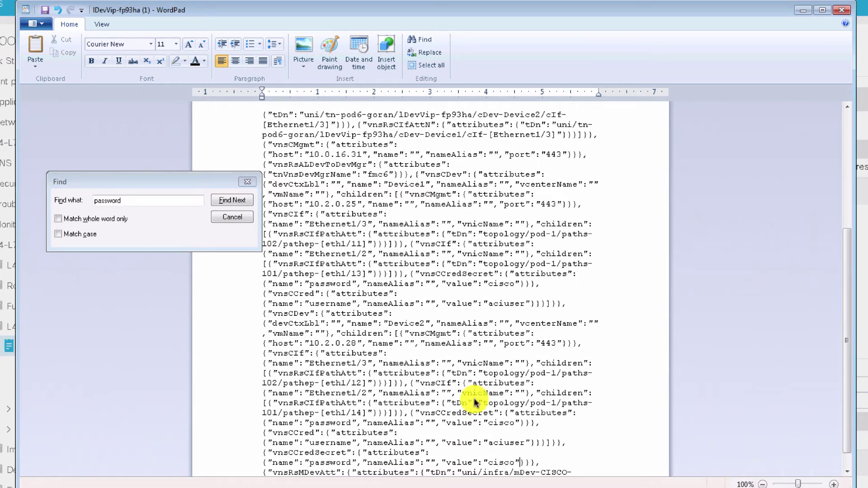
click(231, 216)
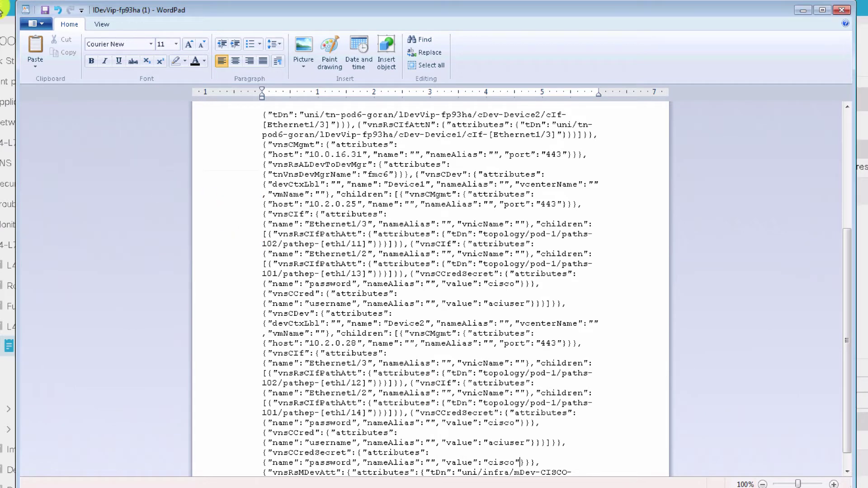
scroll(45, 12, down, 1)
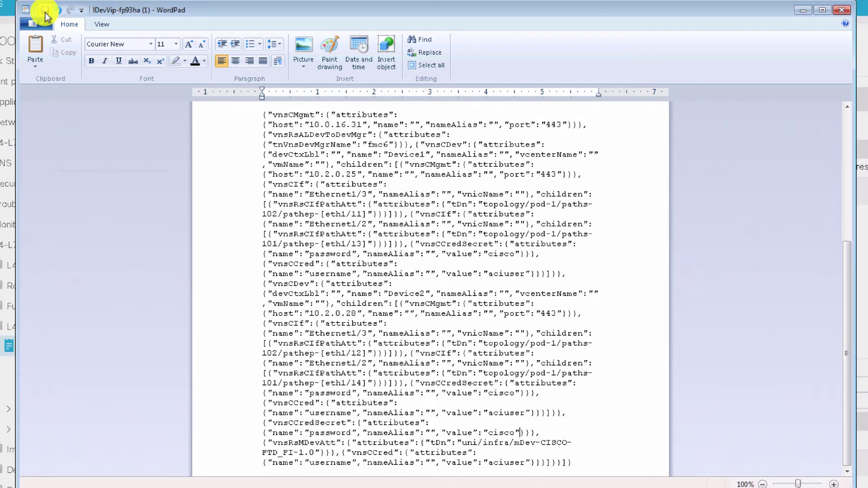
click(840, 11)
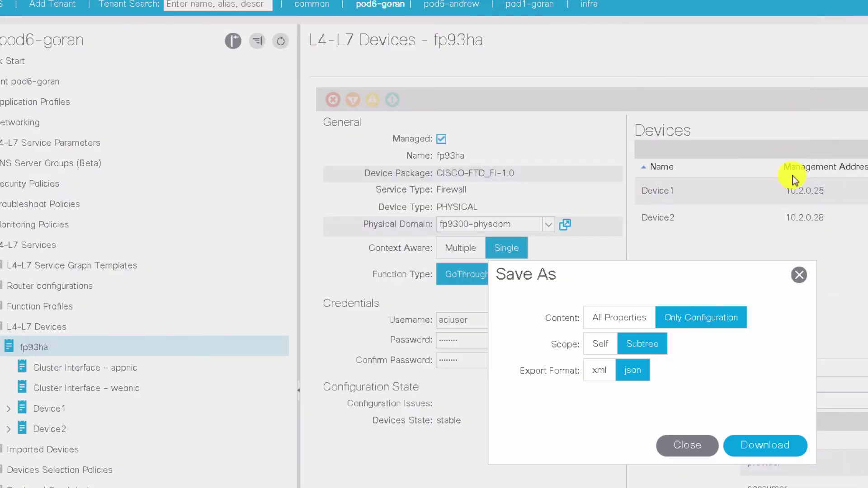
click(690, 444)
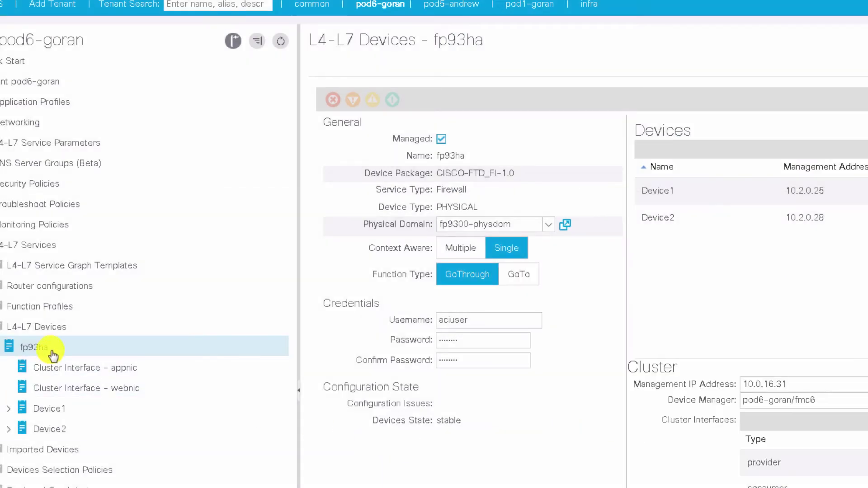
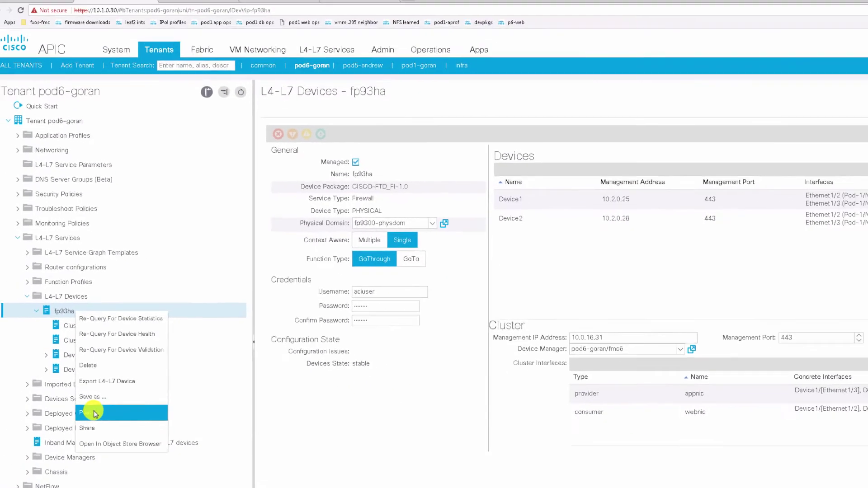
Step: Post the IDevVip-fp93ha (1) configuration file from Downloads to the fp93ha device
click(94, 413)
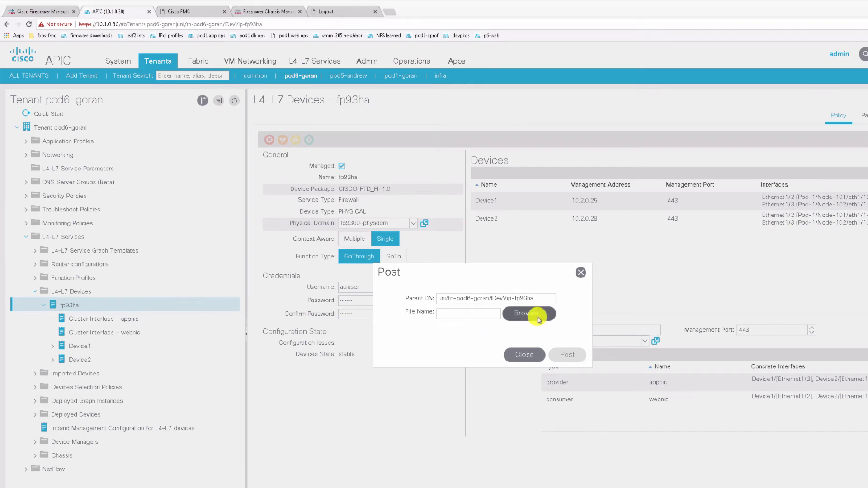
click(536, 314)
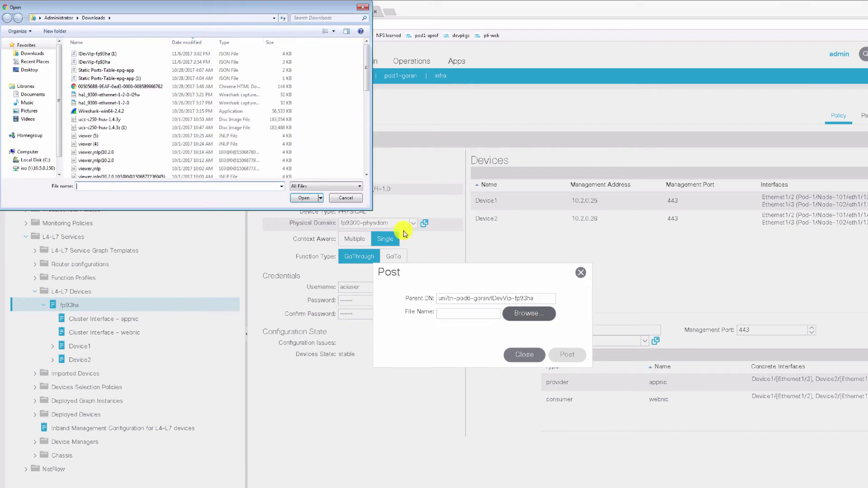
click(97, 53)
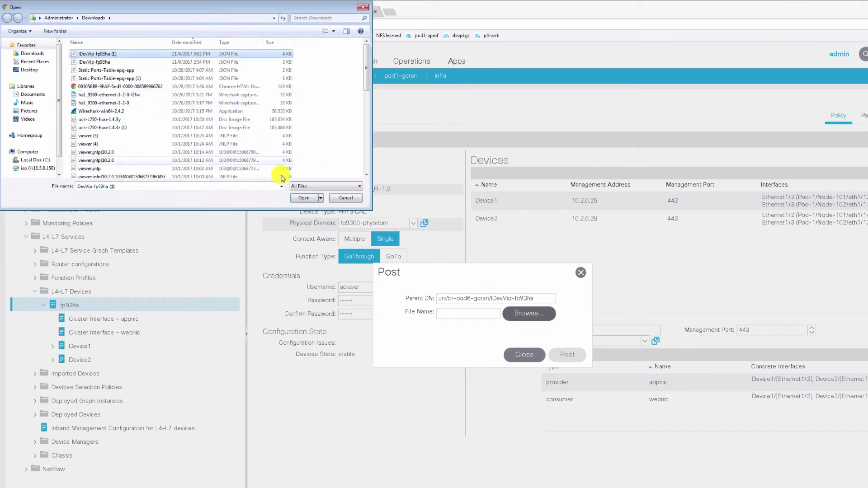
click(304, 198)
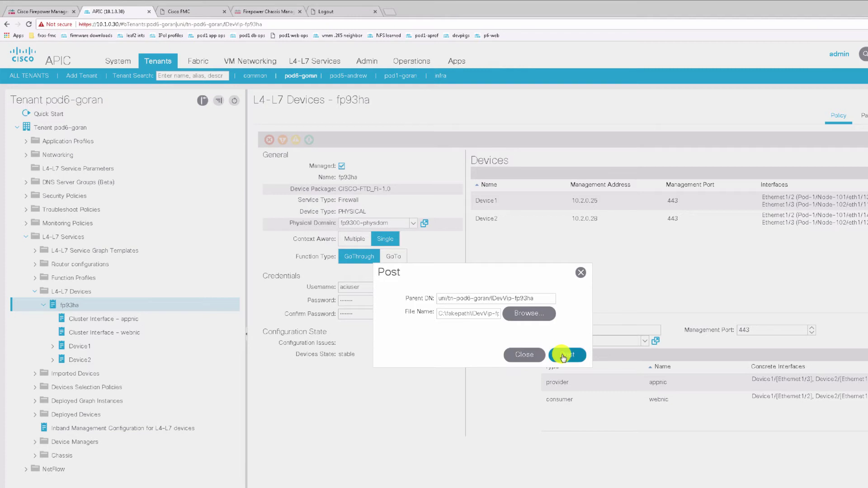
click(566, 355)
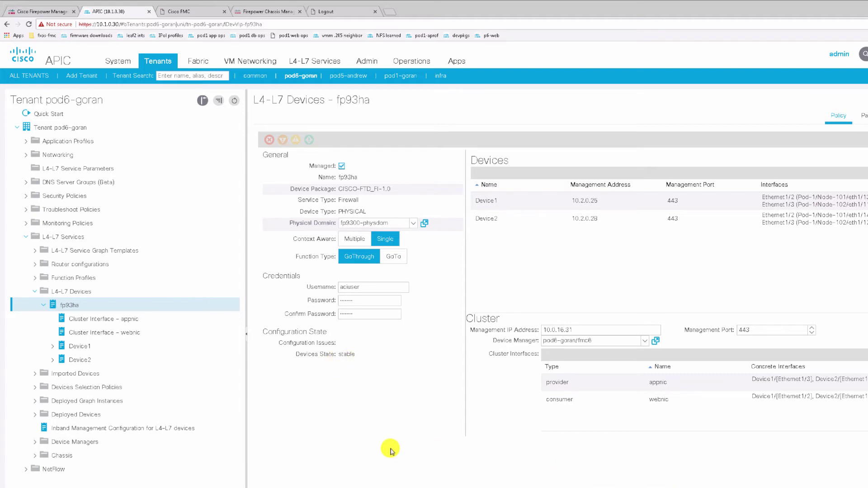
Step: Expand Function Profiles and fp93 to open the fp93-ips profile
click(35, 279)
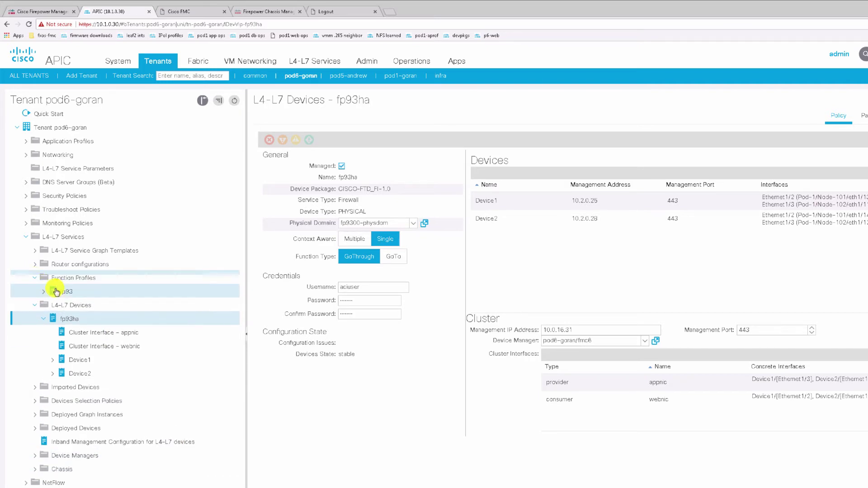
click(43, 291)
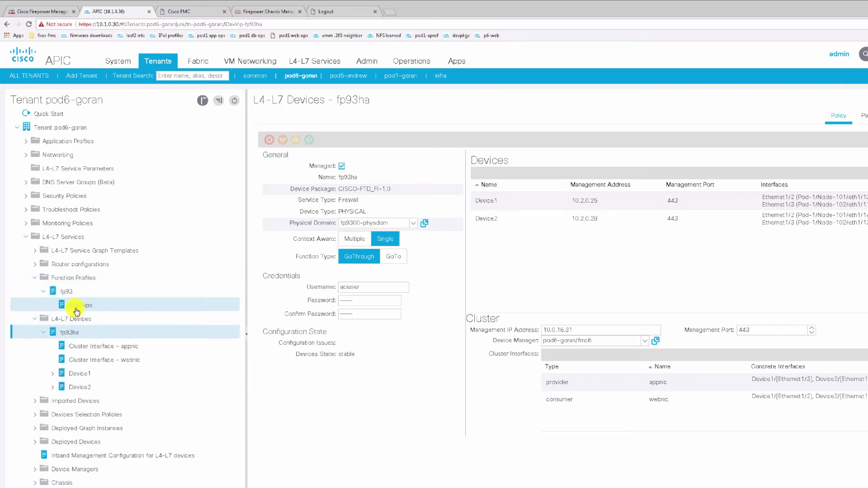
click(76, 305)
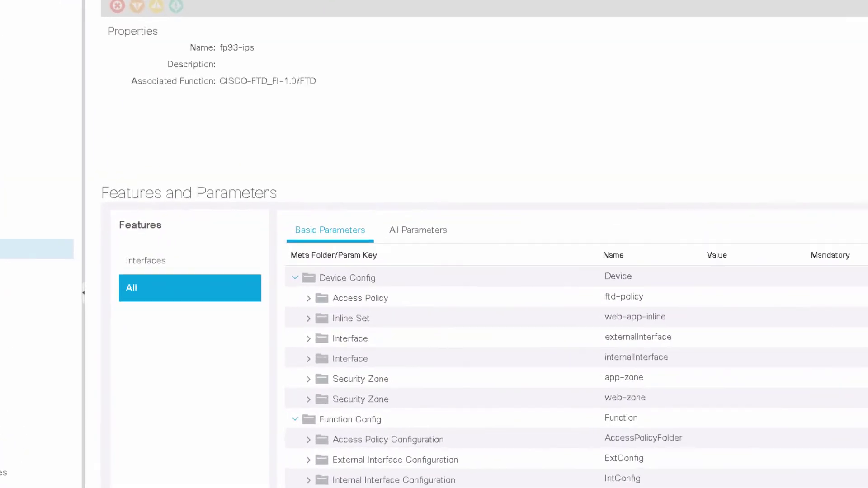
double_click(457, 447)
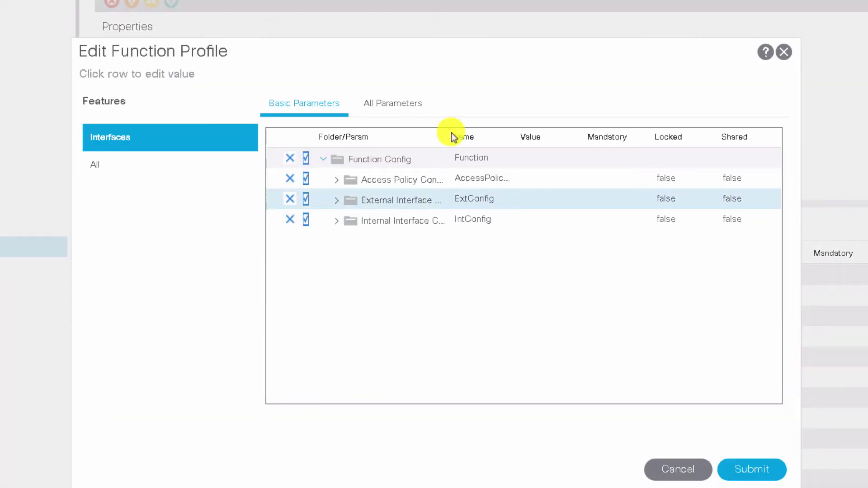
click(374, 101)
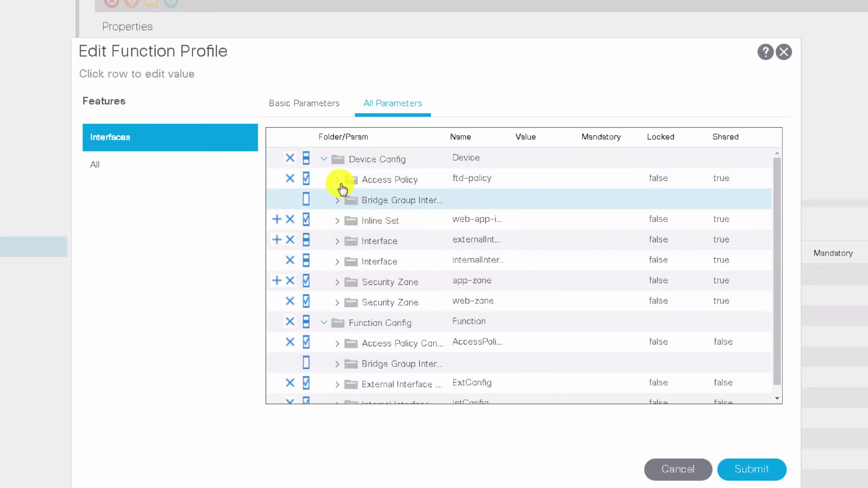
click(337, 181)
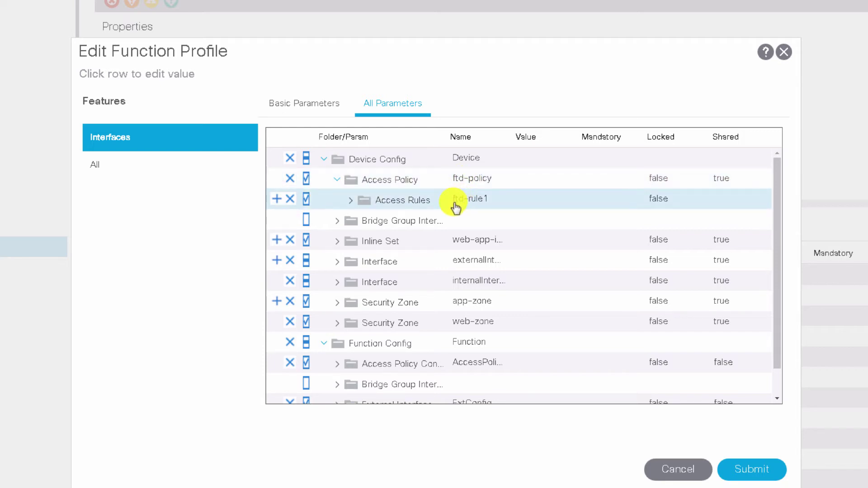
click(349, 200)
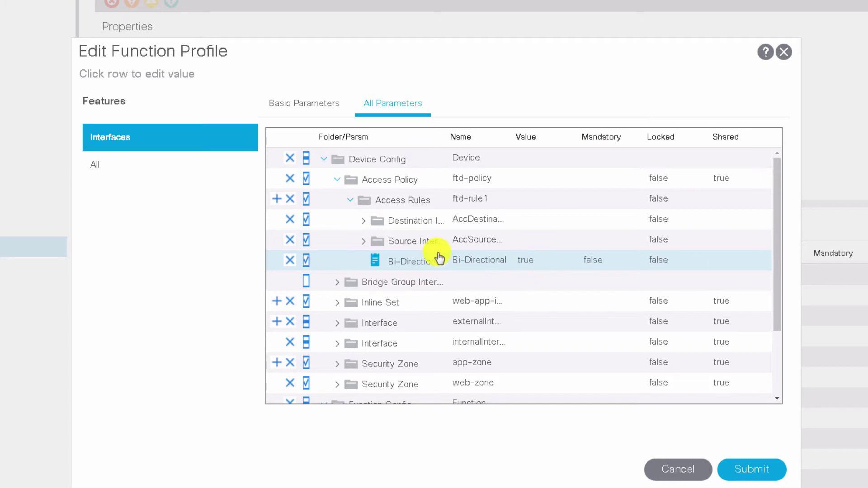
click(335, 178)
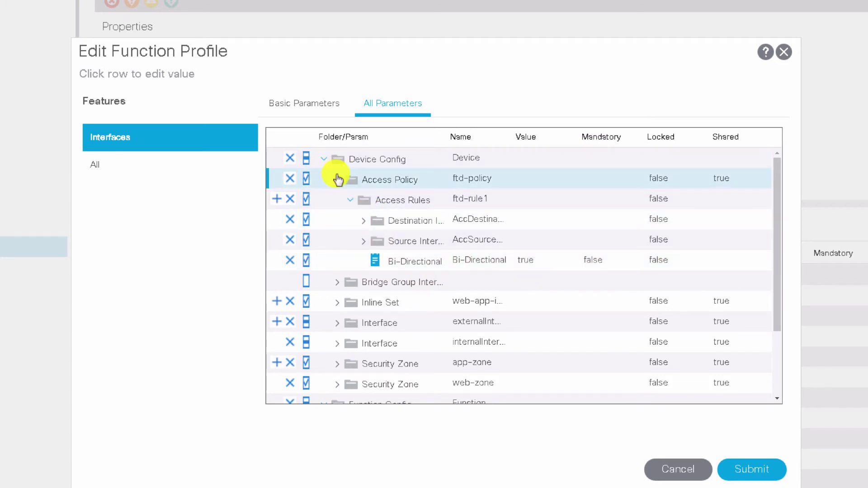
click(337, 179)
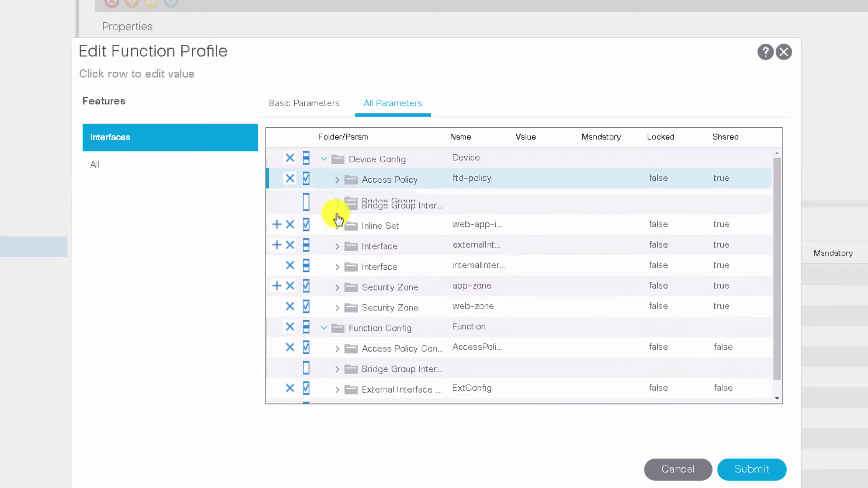
drag(510, 137, 562, 139)
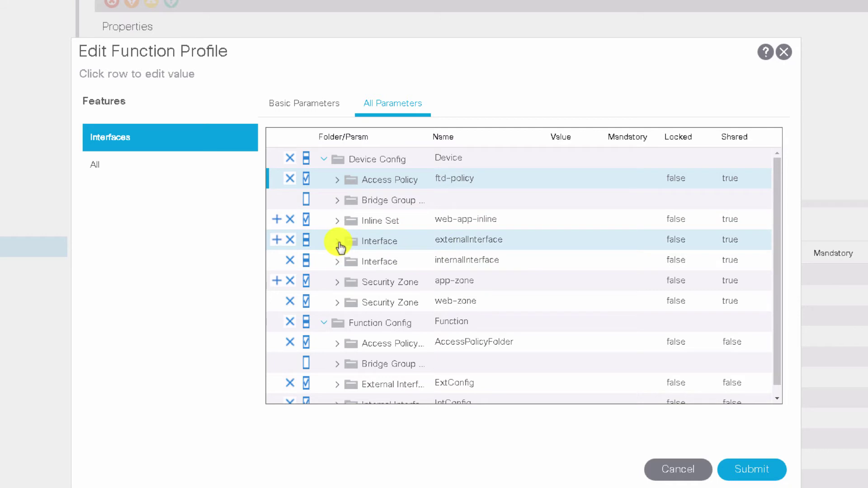
click(338, 243)
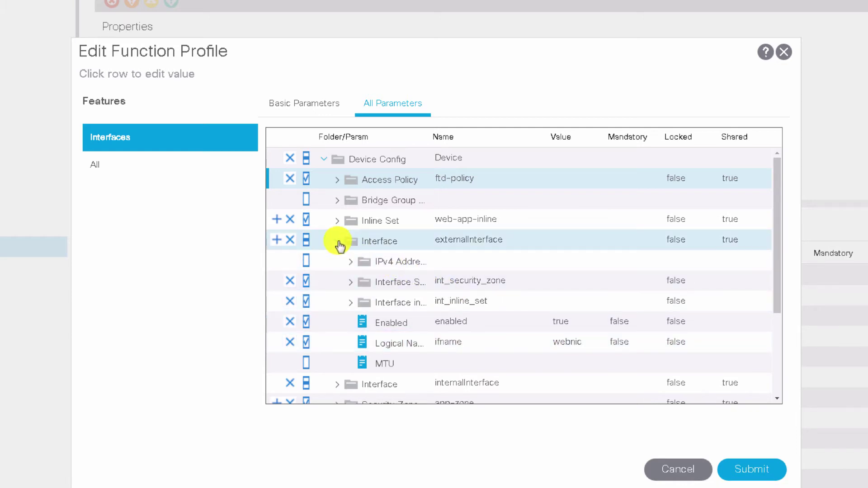
click(339, 244)
click(338, 259)
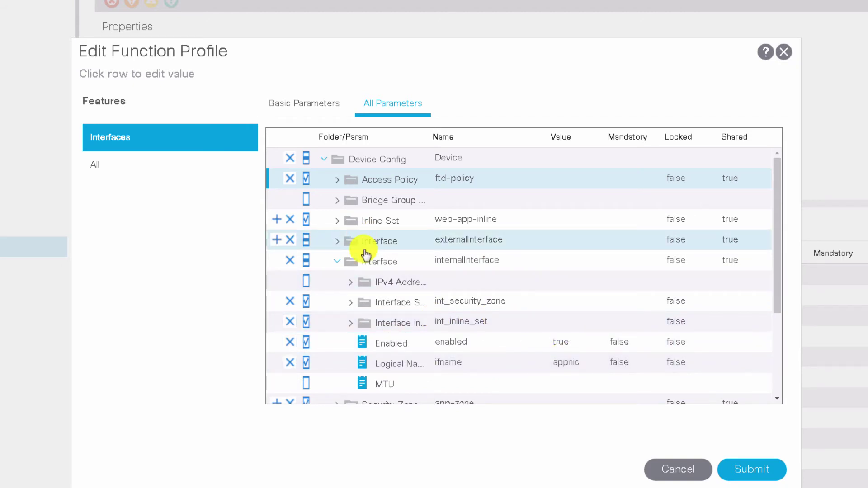
click(338, 262)
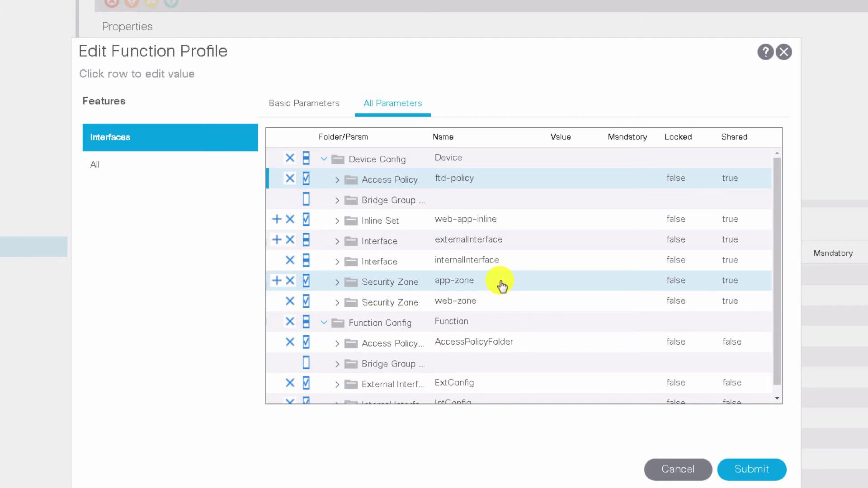
click(337, 283)
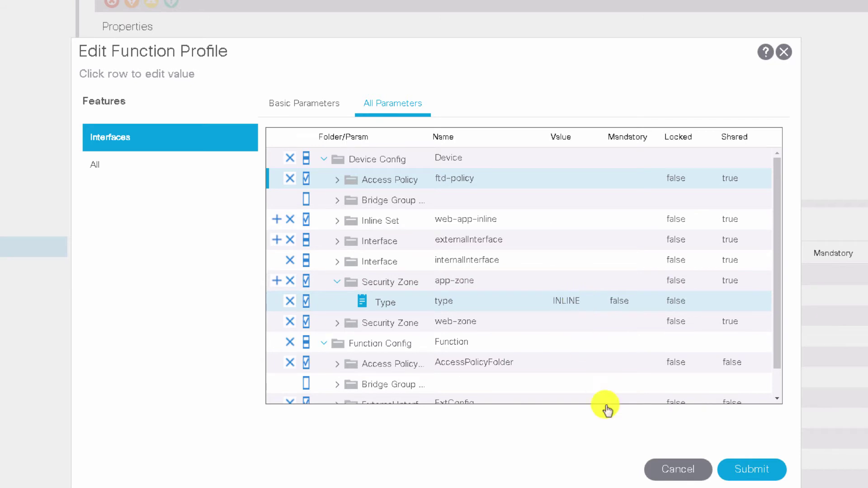
click(670, 473)
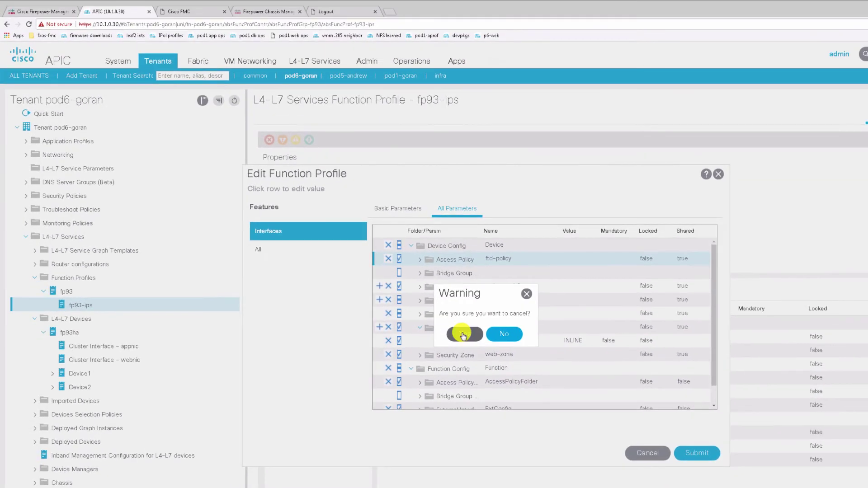
click(404, 291)
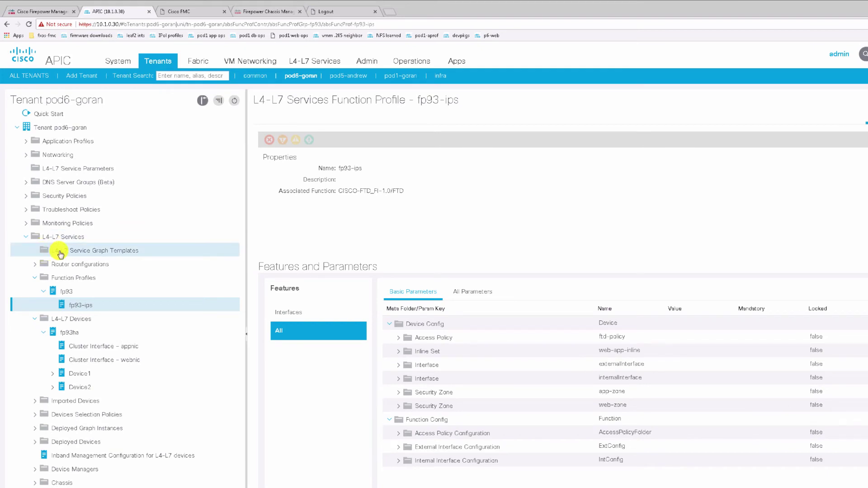
Step: Create template fp93-ips-graph with an fp93ha node named IPS using the fp93-ips profile
click(60, 254)
right_click(59, 251)
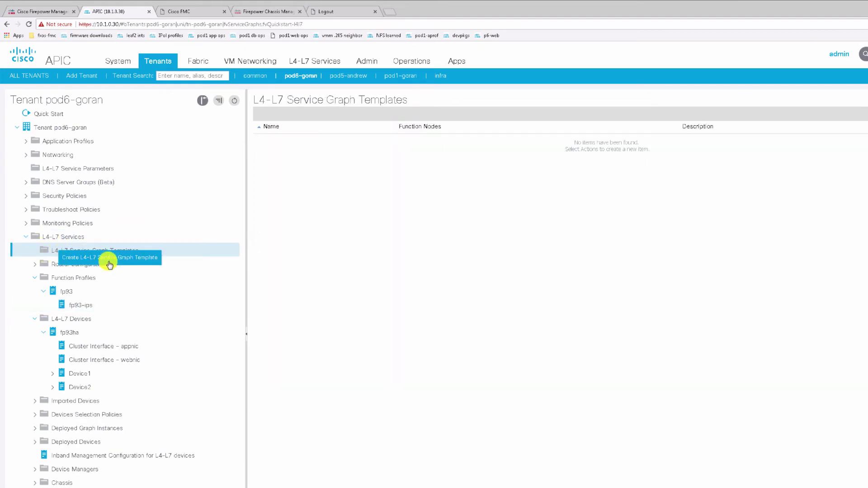
click(111, 258)
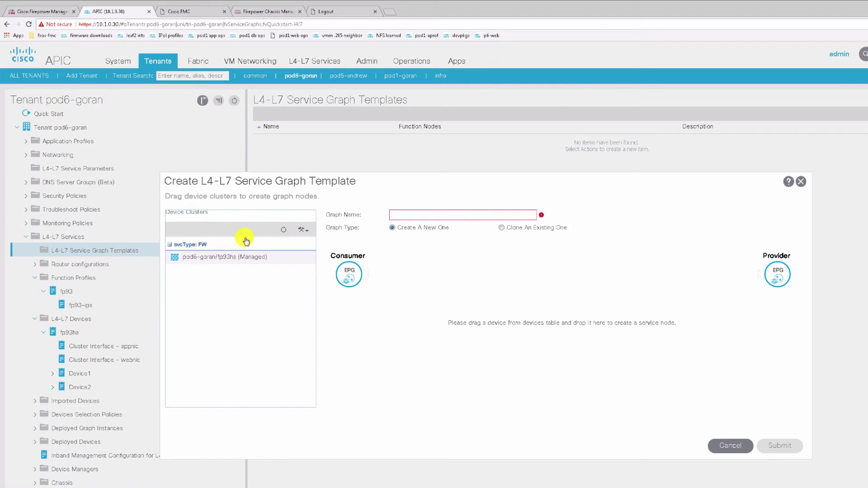
drag(250, 256, 562, 280)
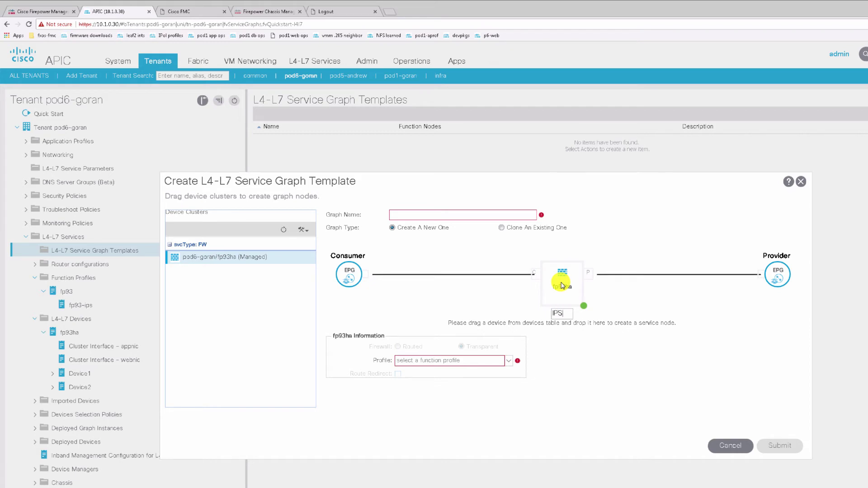
key(Return)
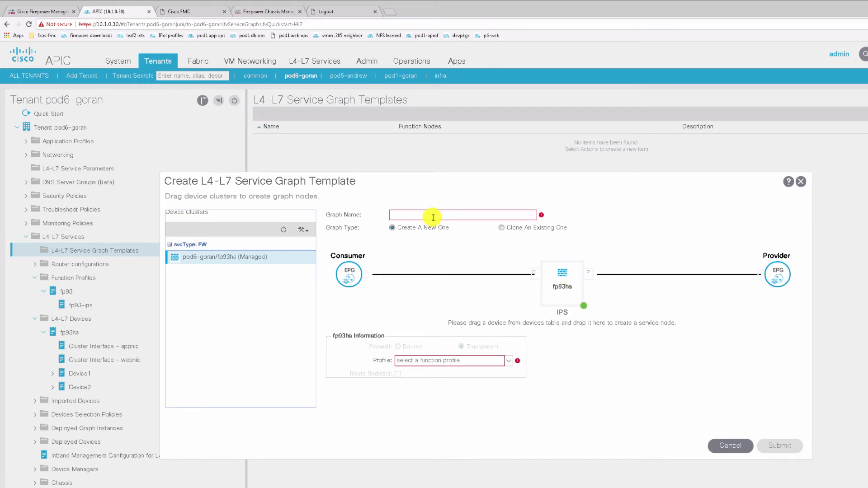
click(434, 217)
text(fp93-ips-graph)
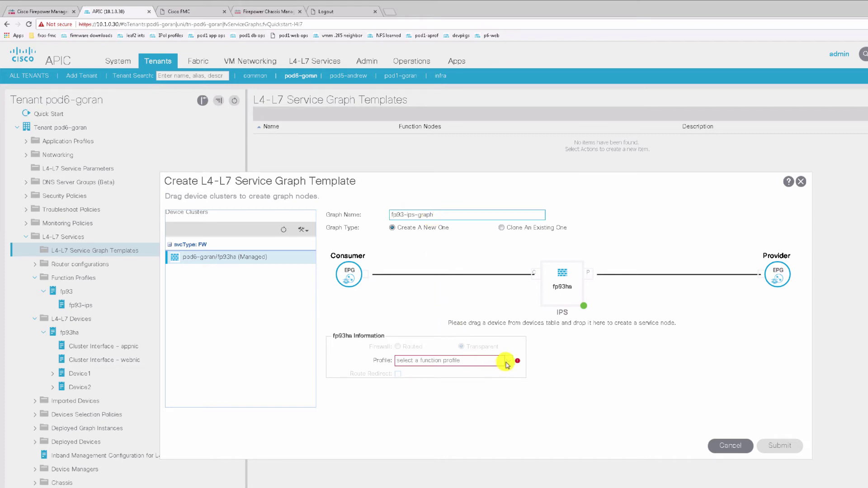
click(508, 362)
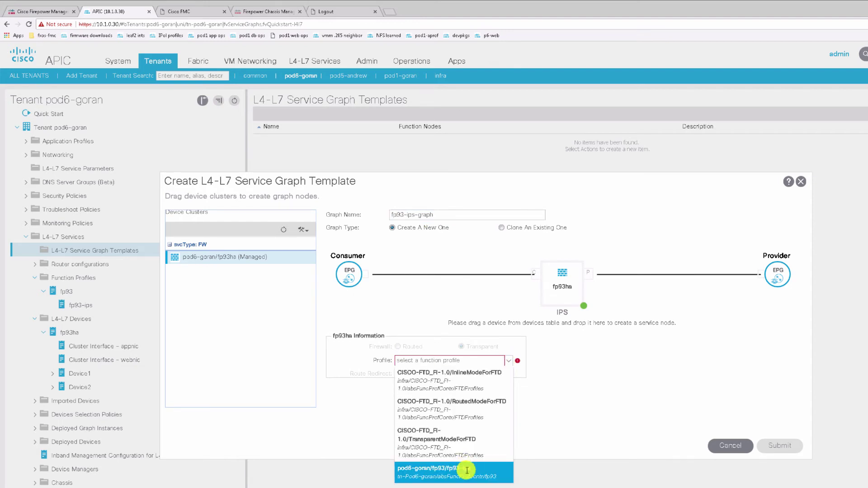
click(482, 472)
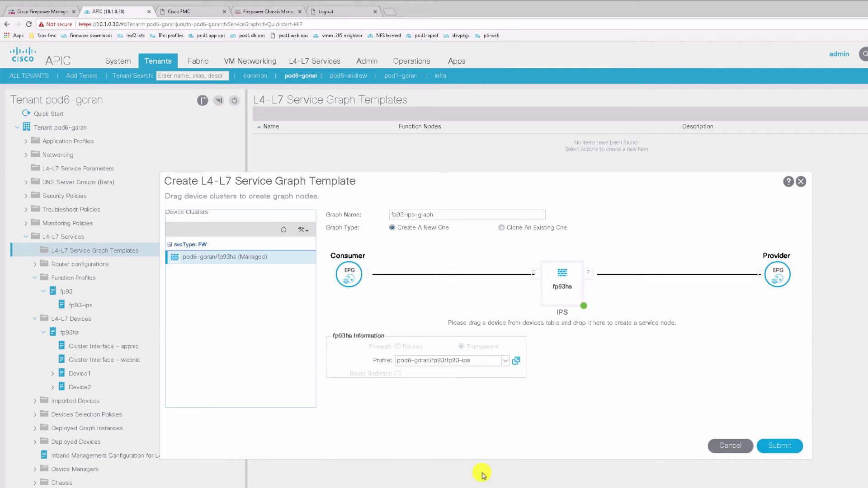
click(781, 447)
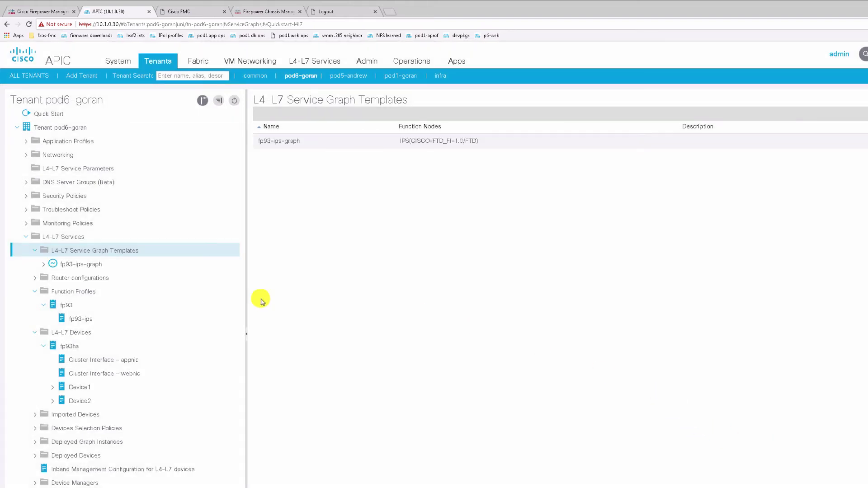
Step: Set Unicast Route to False on connection C2 in the fp93-ips-graph policy, accepting the usage warning
click(94, 265)
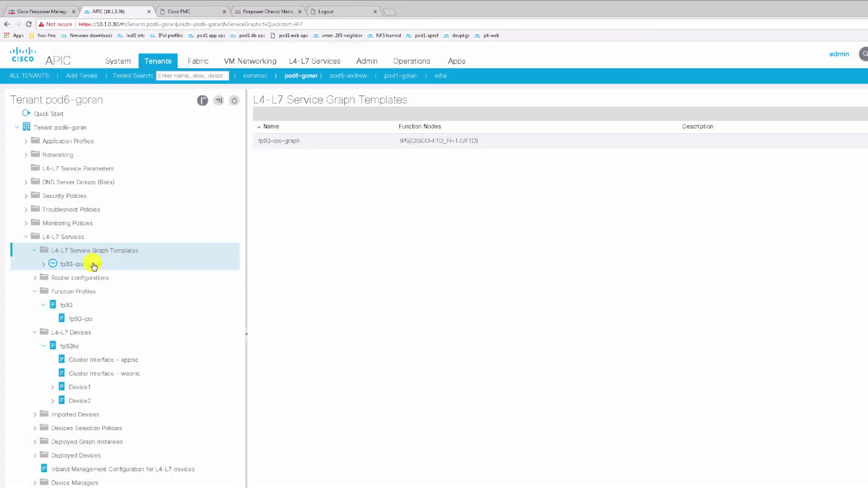
right_click(93, 265)
click(281, 267)
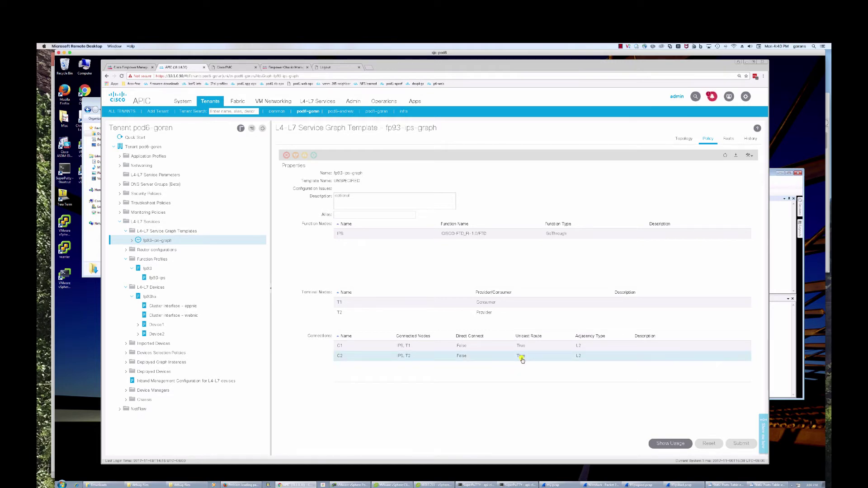
double_click(521, 357)
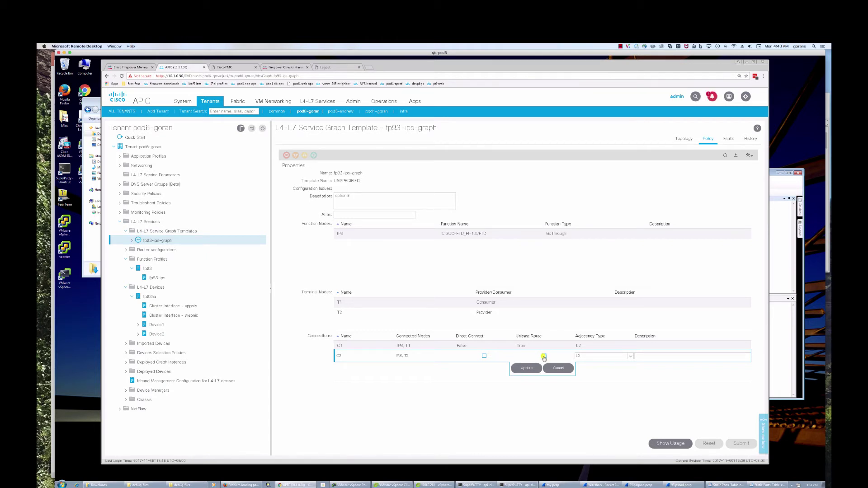
click(526, 368)
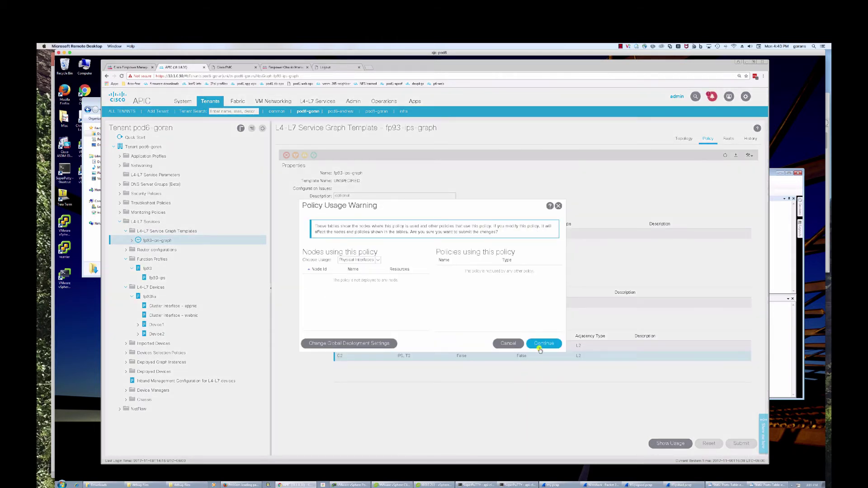
click(541, 345)
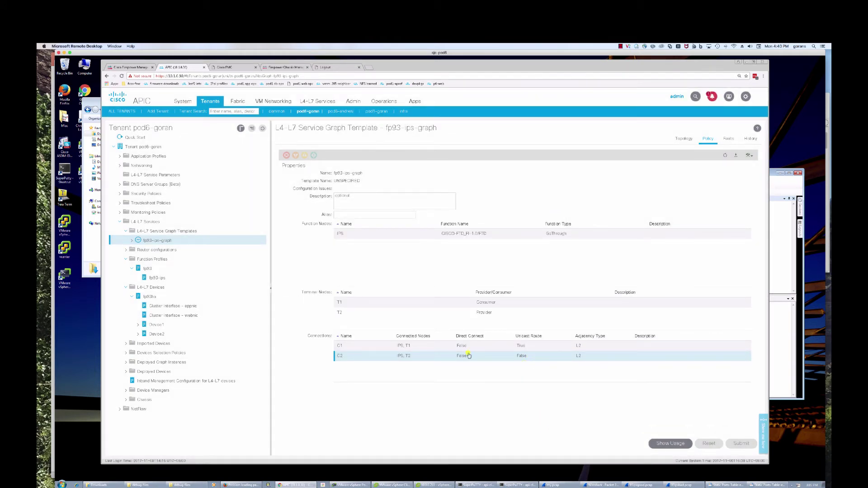
right_click(148, 242)
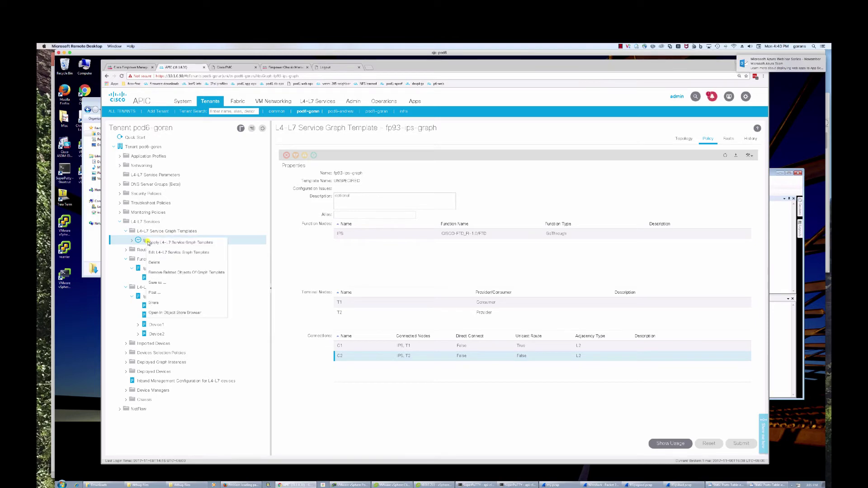
Step: Apply the template with epg-web as consumer, epg-app as provider and new contract web-to-app
click(181, 242)
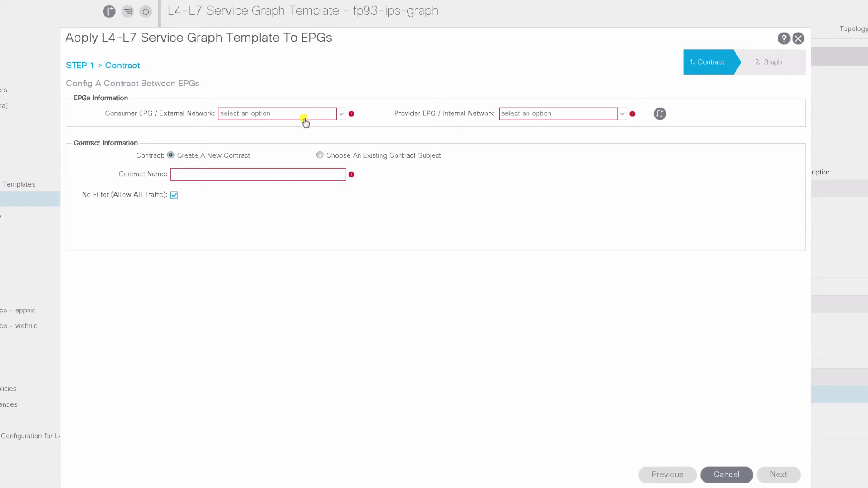
click(305, 120)
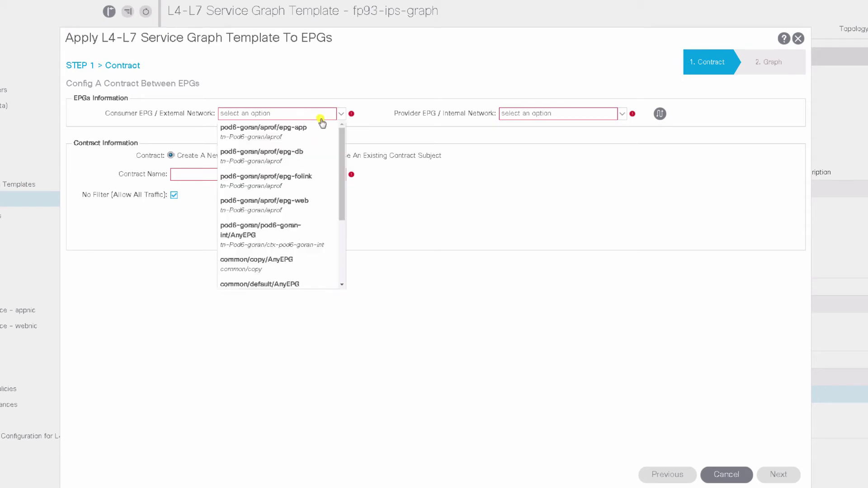
click(303, 200)
click(547, 120)
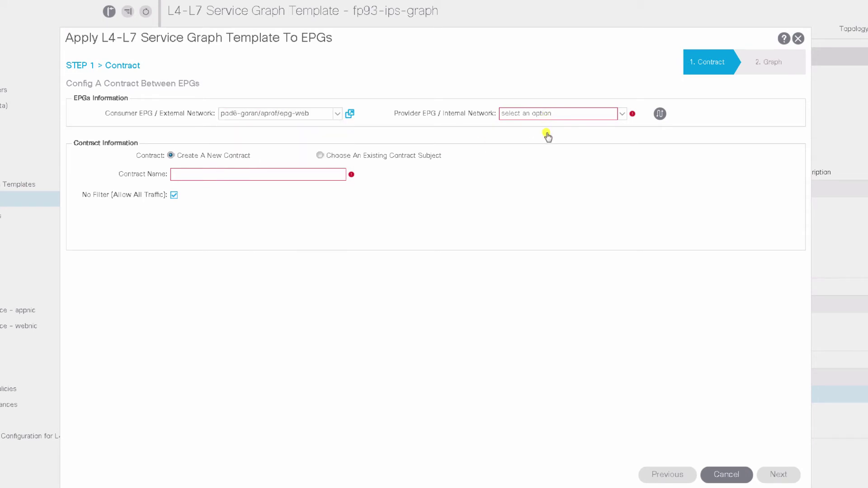
click(548, 137)
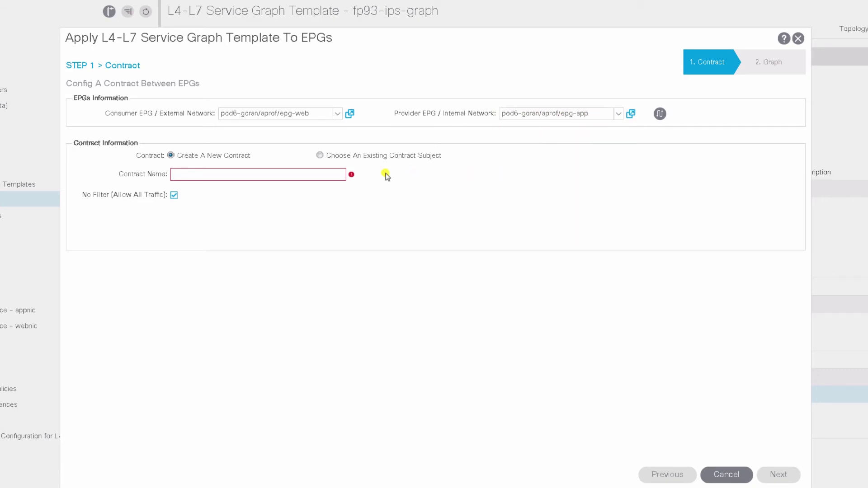
click(241, 174)
text(web-to-app)
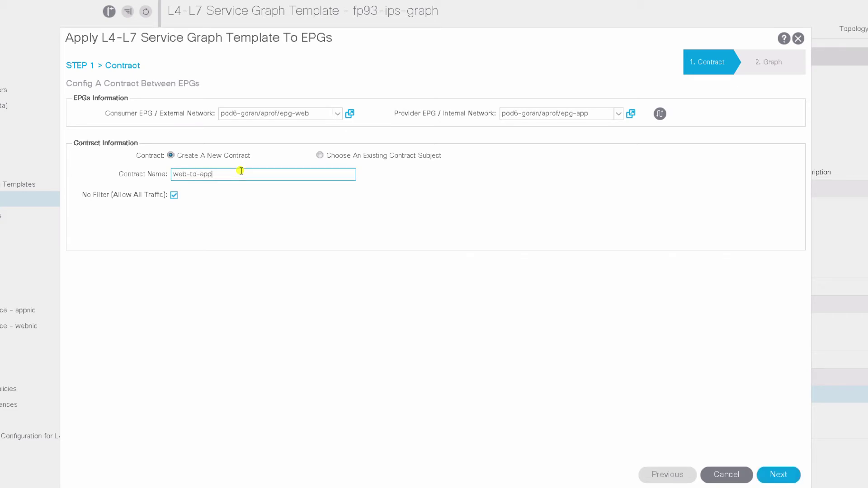
click(771, 474)
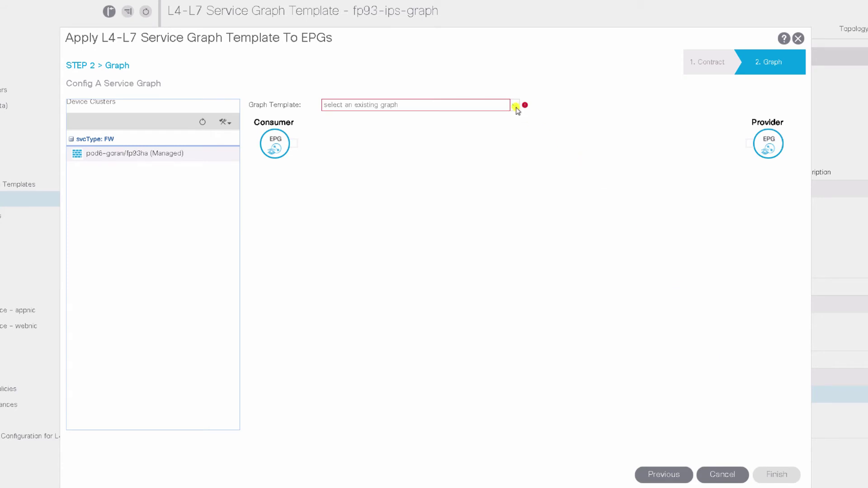
Step: Select the fp93-ips-graph graph with BD1 consumer and BD2 provider bridge domains
click(516, 107)
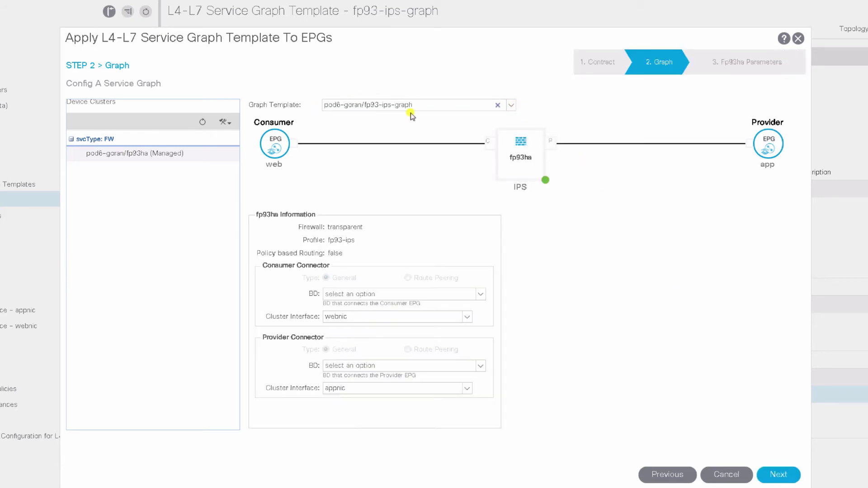
click(398, 298)
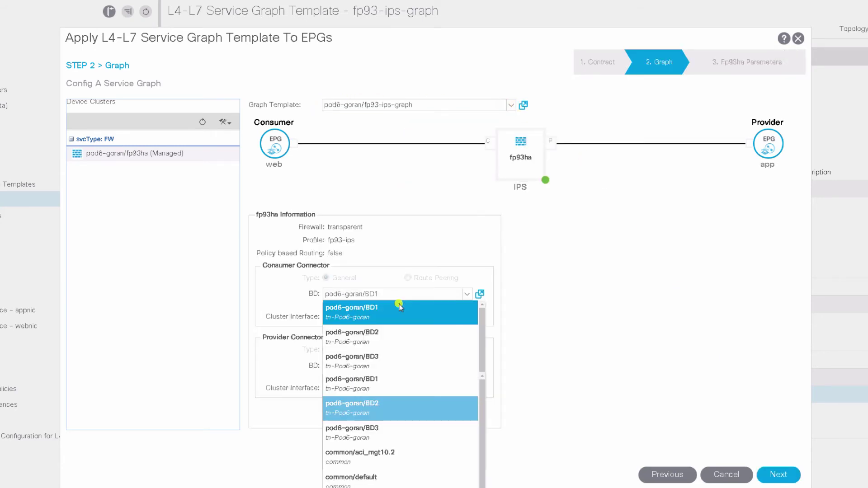
click(649, 289)
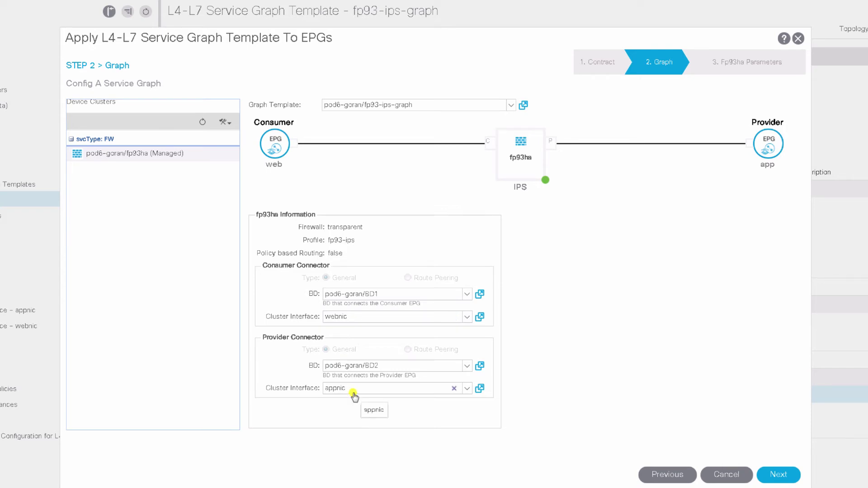
click(777, 475)
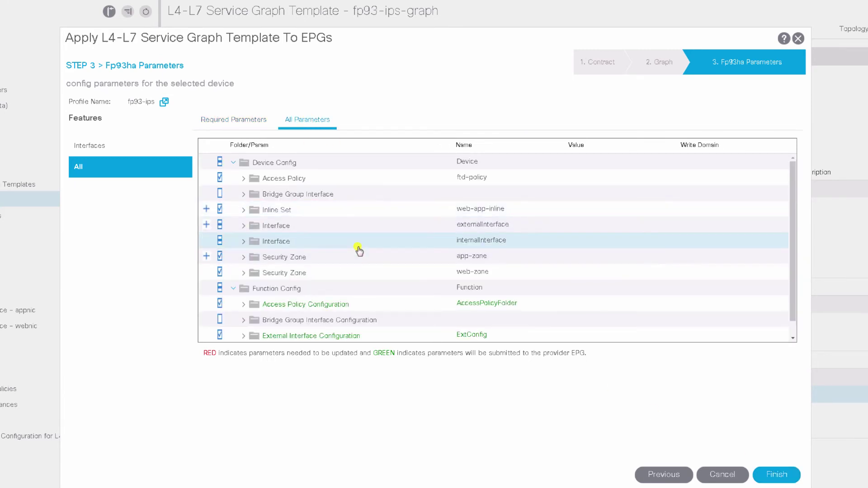
Step: Review the Fp93ha parameters and finish the apply wizard
scroll(358, 250, down, 1)
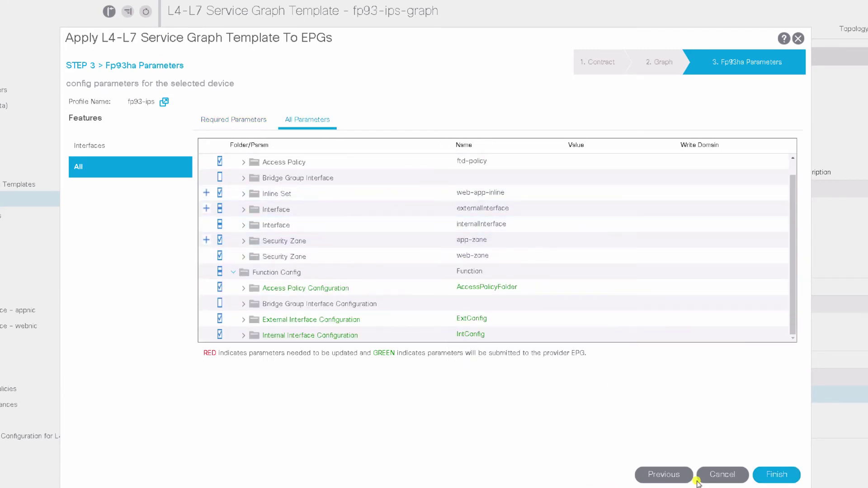
click(768, 475)
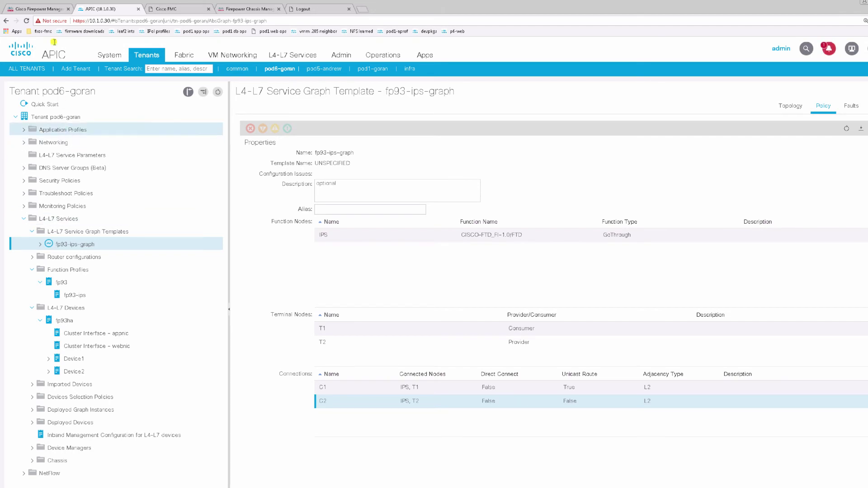
Step: Check the deployed fp93ha device and web-to-app graph instance for faults, then switch to FMC
click(33, 423)
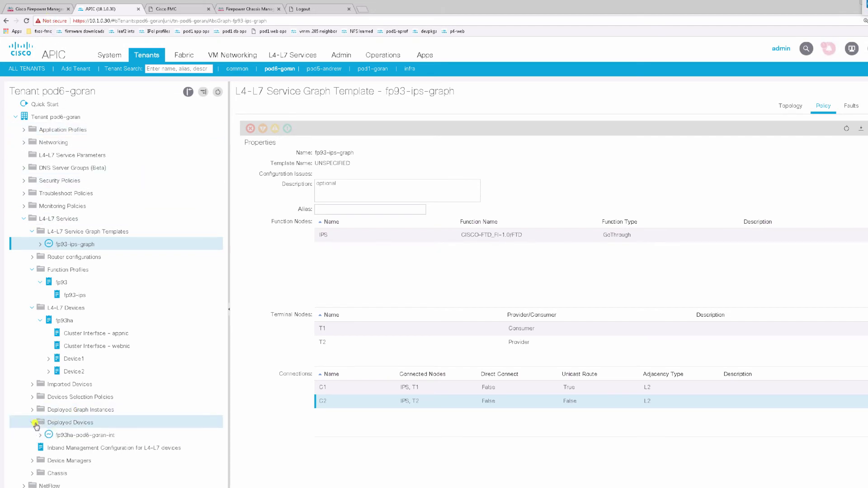
click(66, 435)
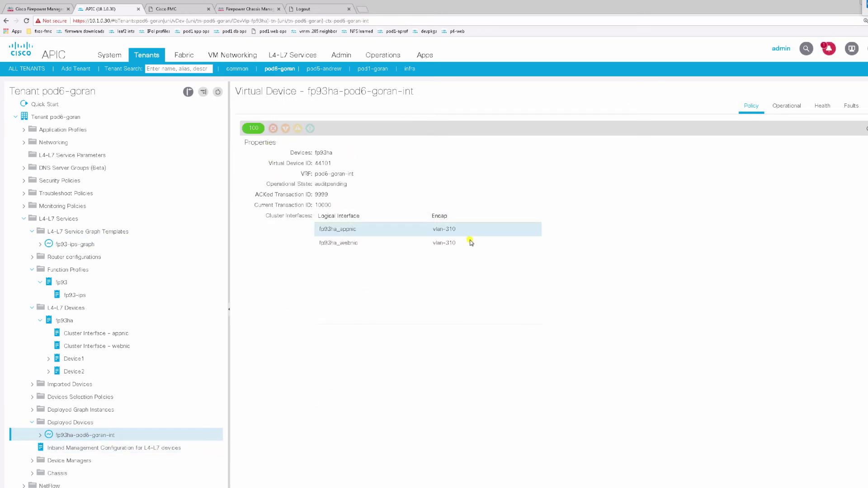
click(33, 410)
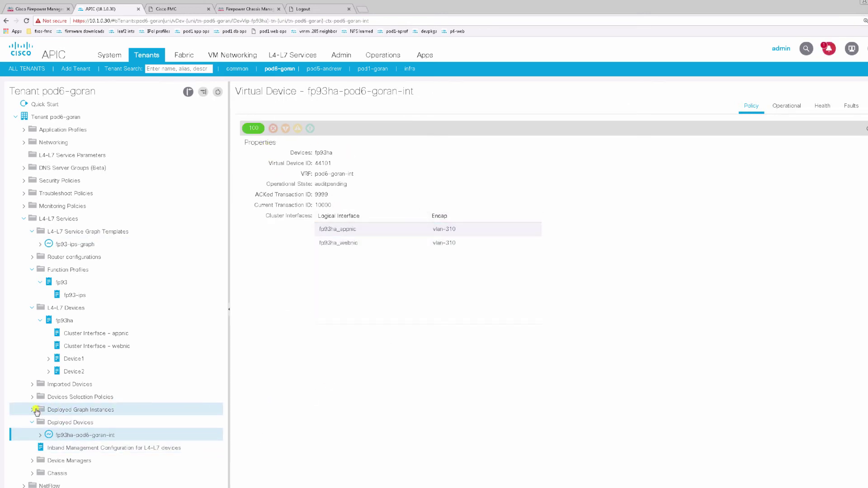
click(92, 421)
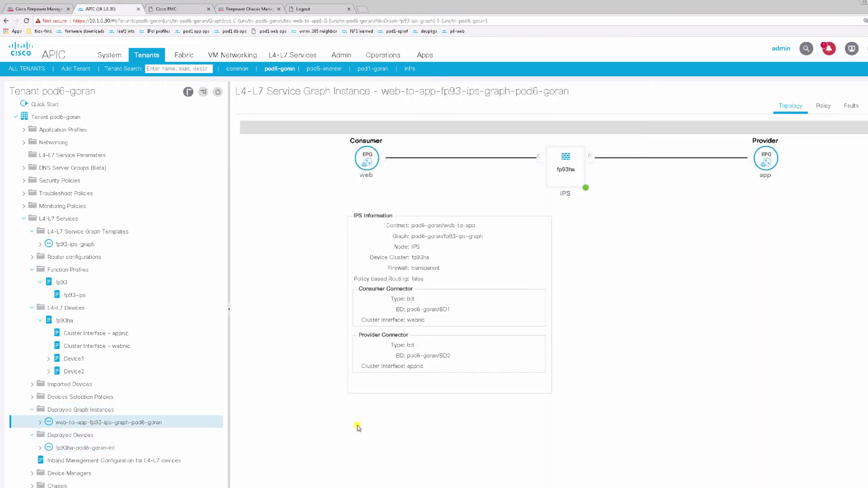
click(845, 111)
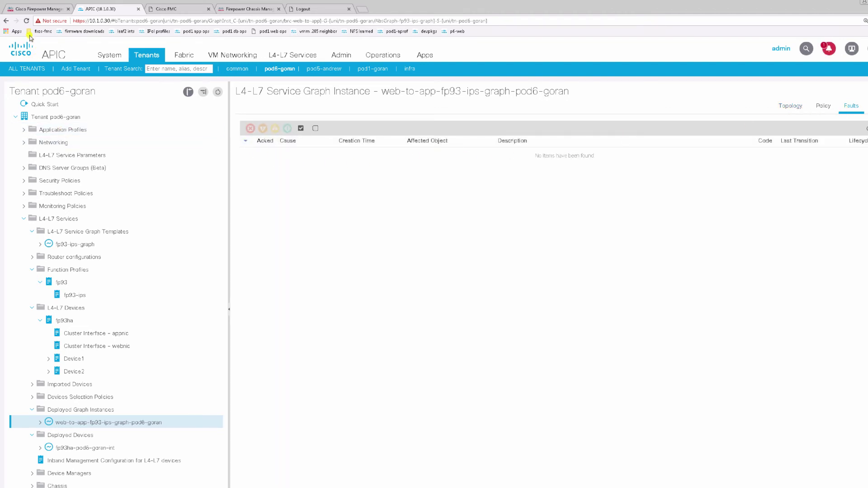
click(20, 10)
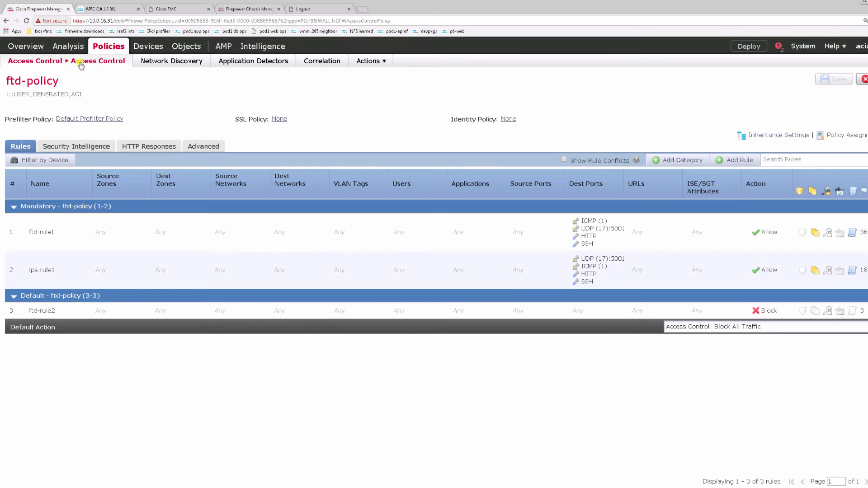
Step: Review the fp93-ftd-HA pair's interfaces, then show the Access Control policy list
click(144, 48)
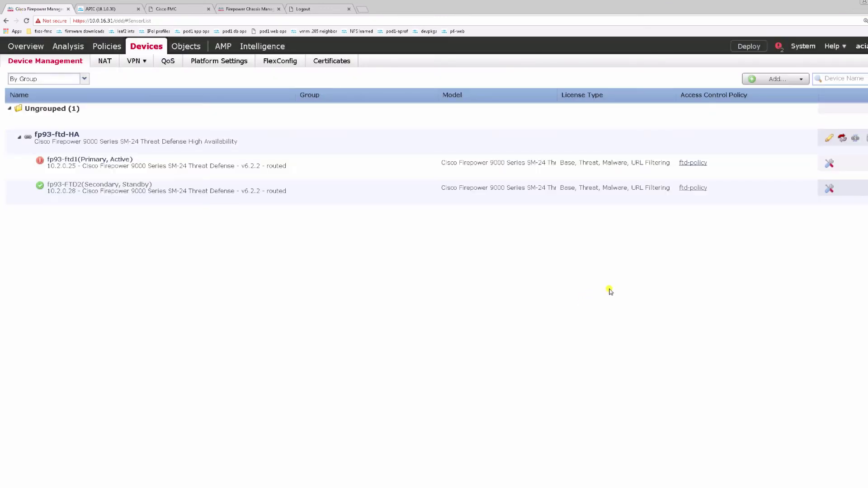
click(829, 138)
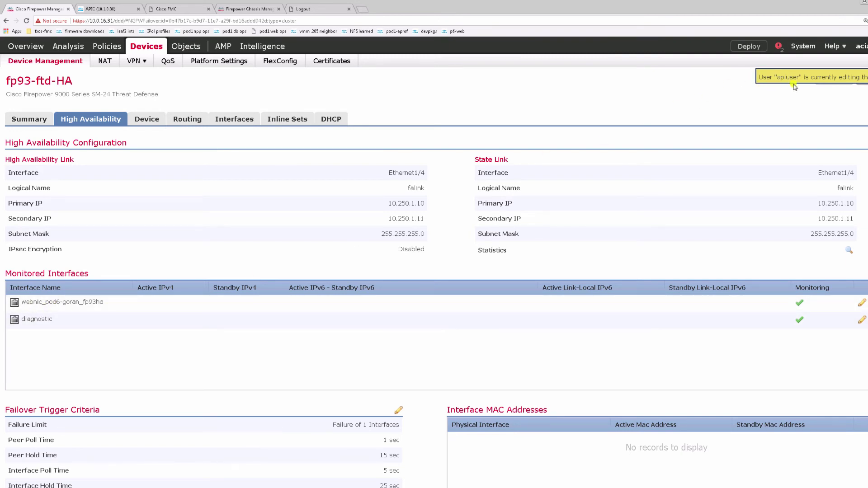
click(231, 120)
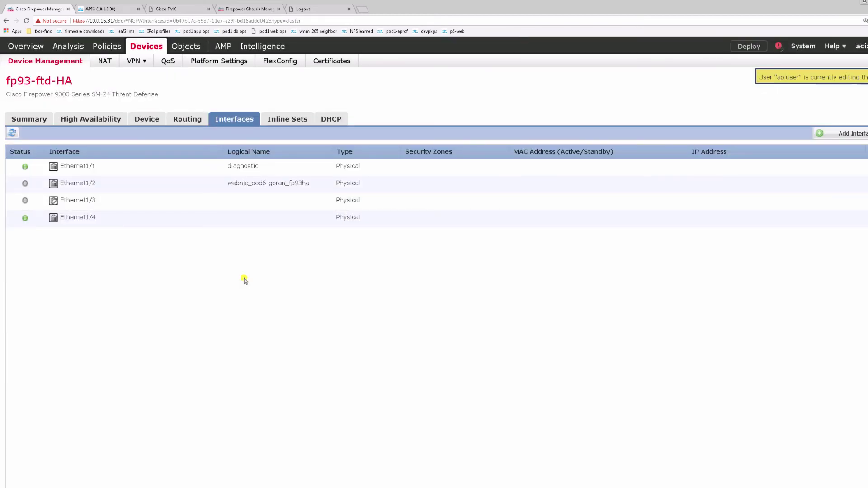
click(118, 47)
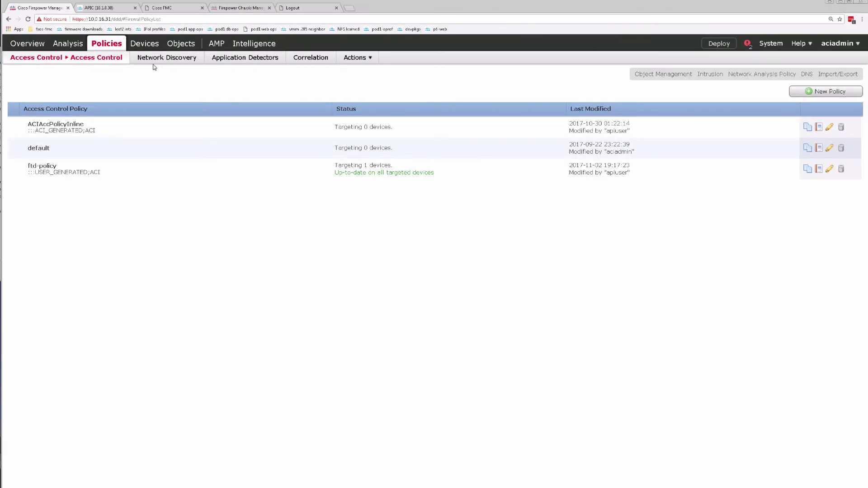
Step: Start the web-to-app_ping session in SuperPuTTY
click(149, 48)
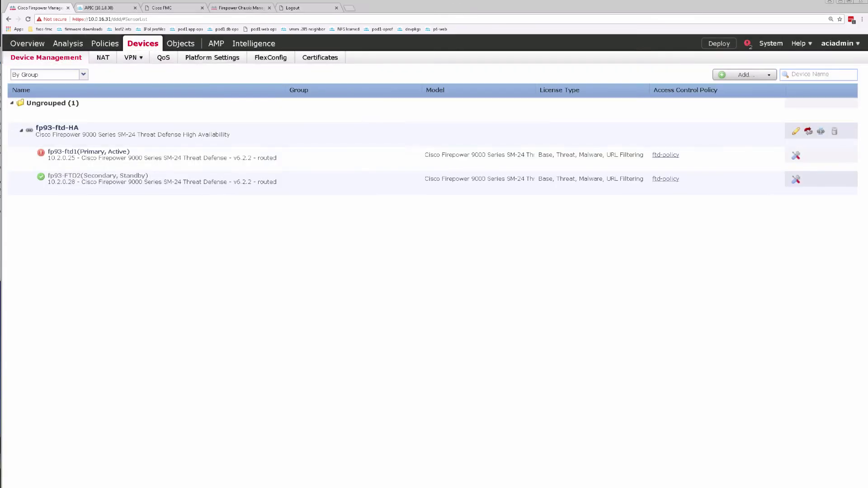
click(487, 297)
text(web-to-app_ping)
key(Return)
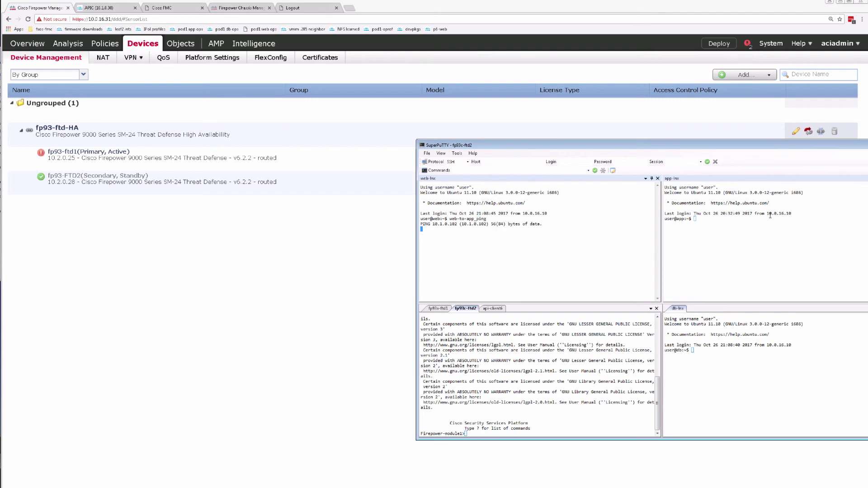
key(alt+Tab)
Step: Expand the app and web Interface security zones showing appnic and webnic, and check Deployments
click(181, 44)
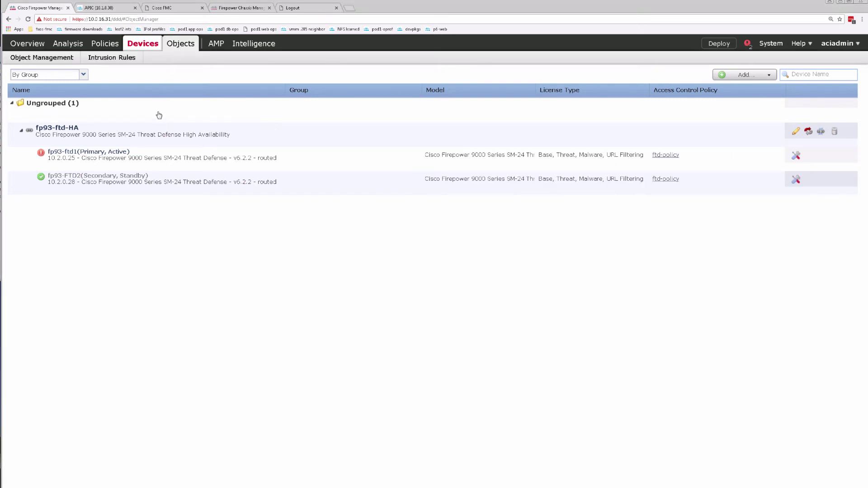
click(37, 117)
click(120, 110)
click(125, 122)
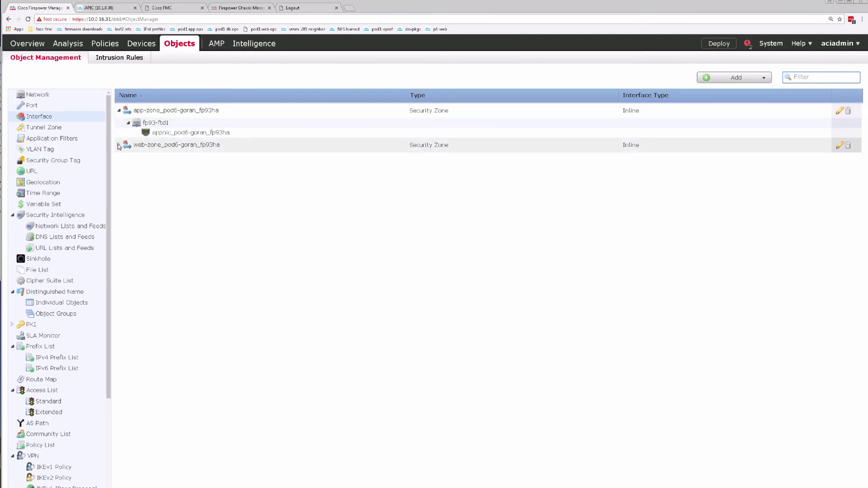
click(118, 145)
click(128, 156)
click(748, 43)
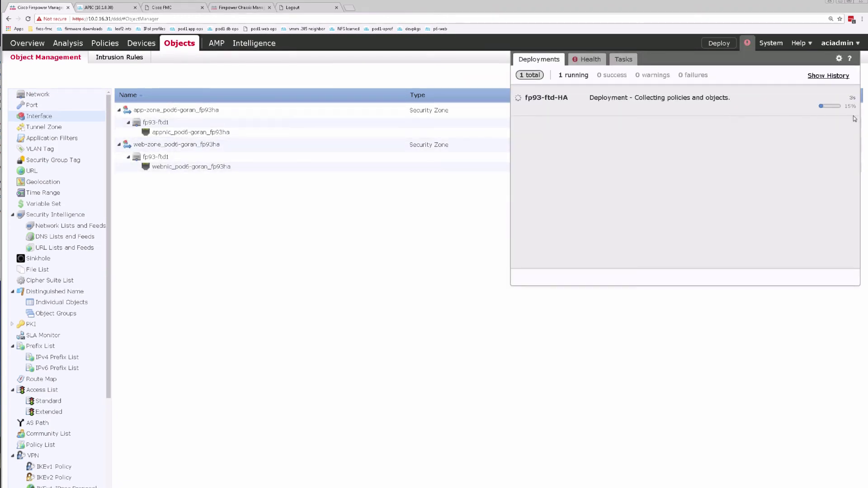
click(277, 268)
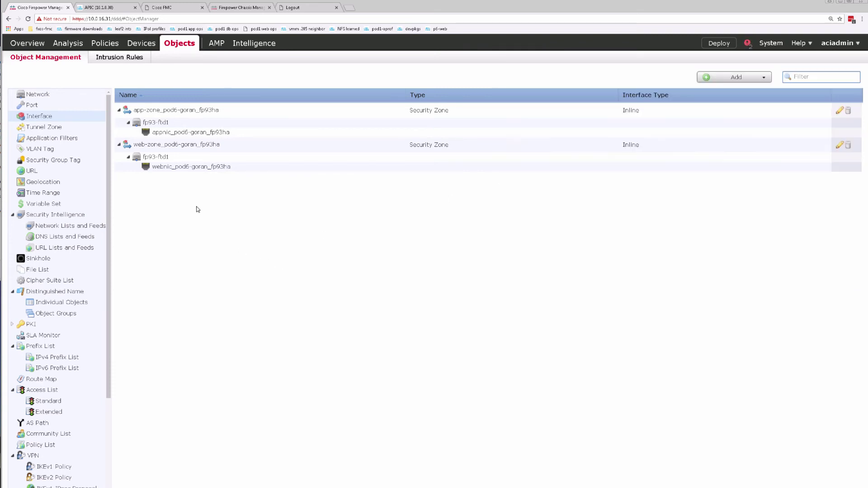
Step: Review fp93-ftd-HA's Interfaces and Inline Sets, then show the Access Control policy list
click(137, 45)
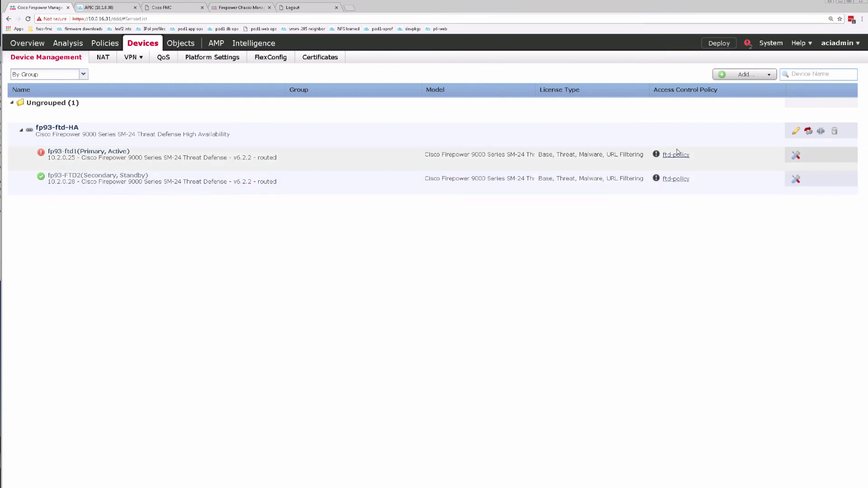
click(795, 131)
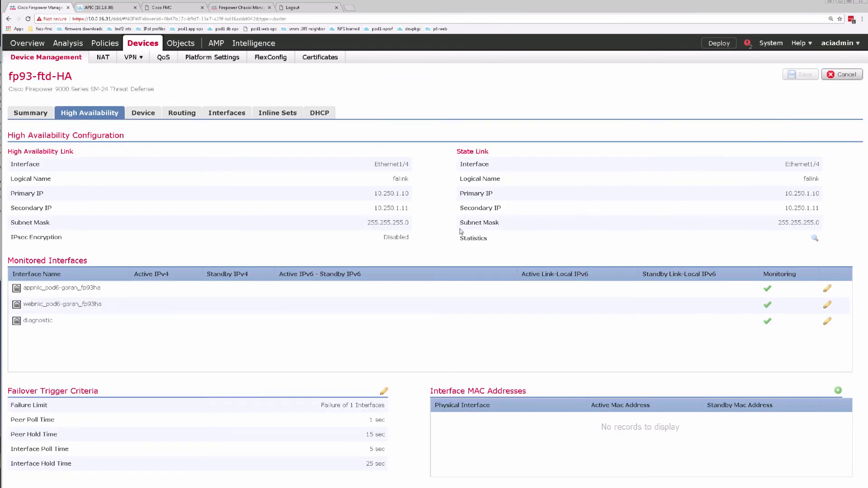
click(224, 114)
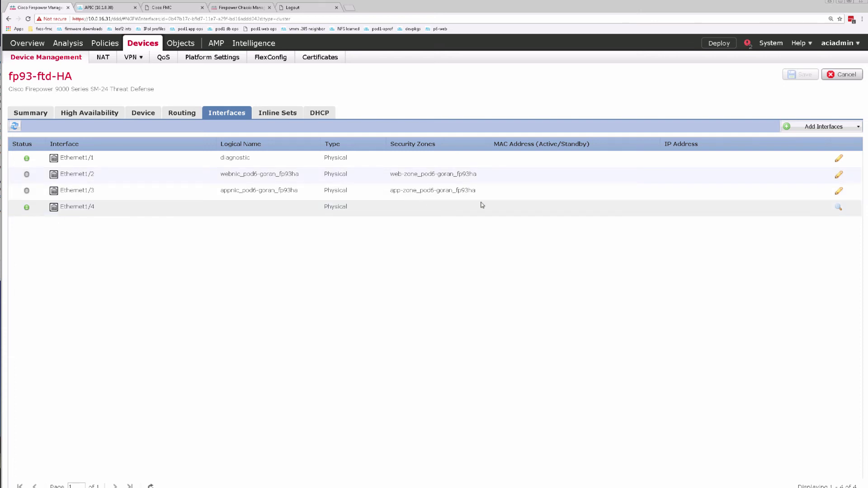
click(272, 113)
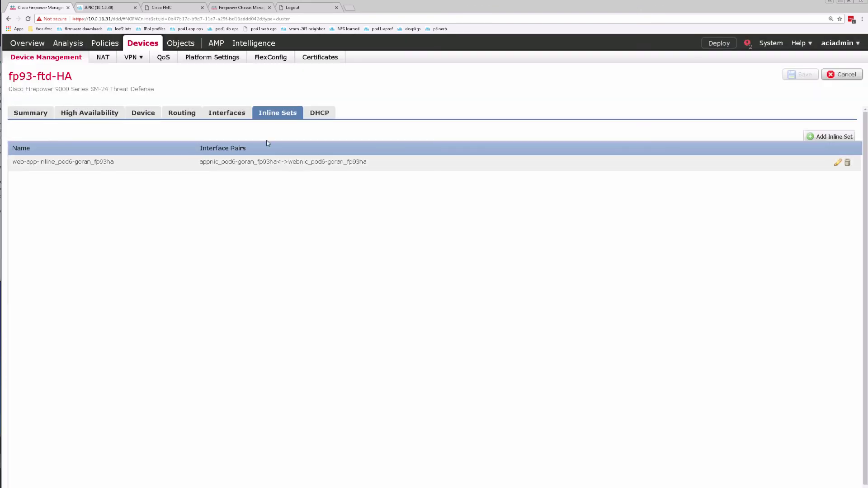
click(94, 43)
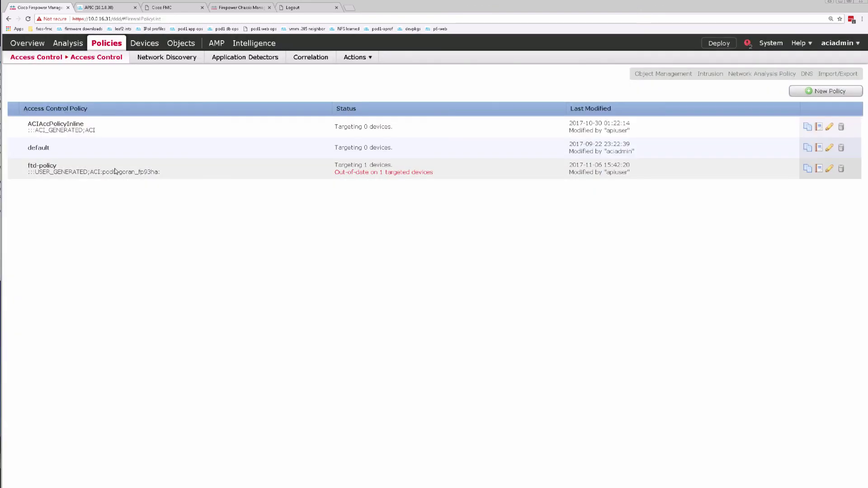
Step: Edit ftd-policy with widened Source and Dest Zones columns, then check the fp93-ftd-HA deployment at 50%
click(830, 168)
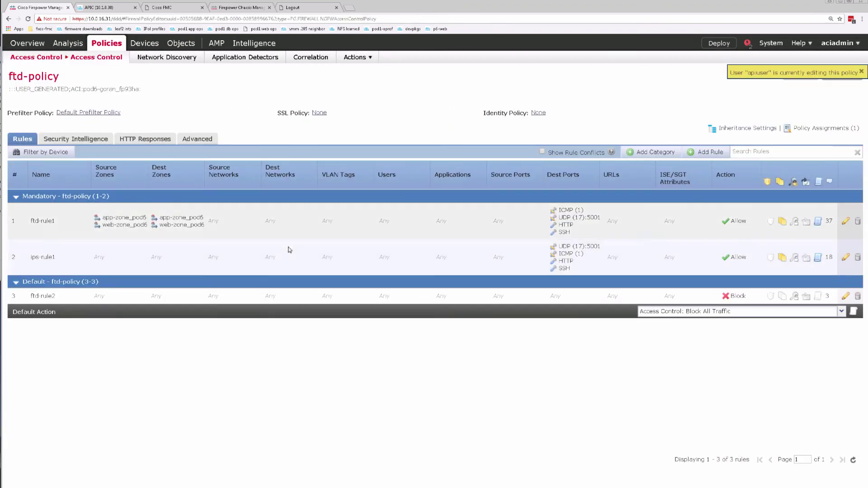
drag(151, 180, 180, 181)
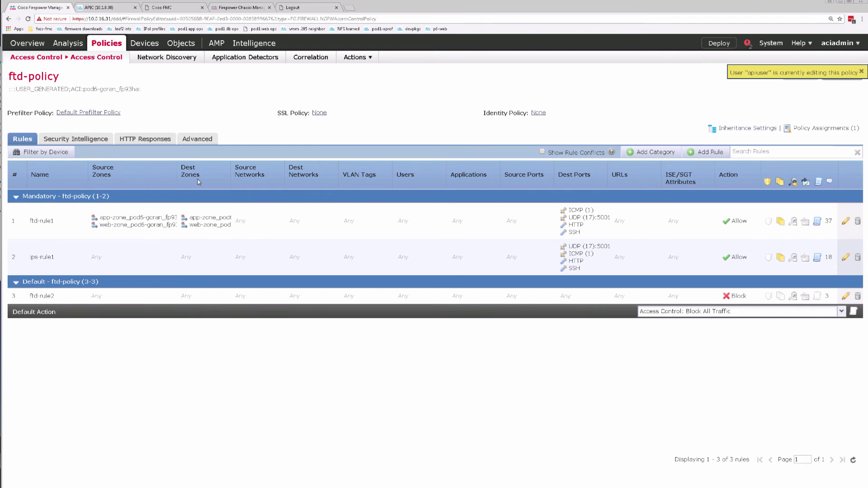
drag(232, 172, 278, 175)
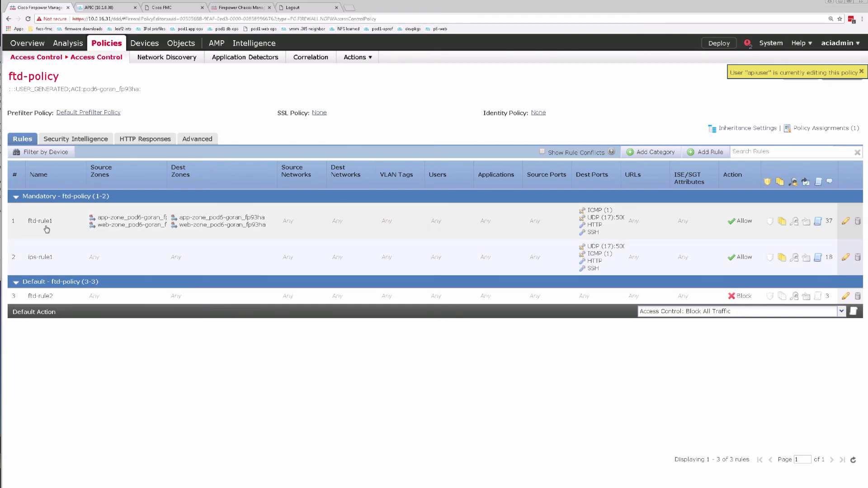
click(751, 43)
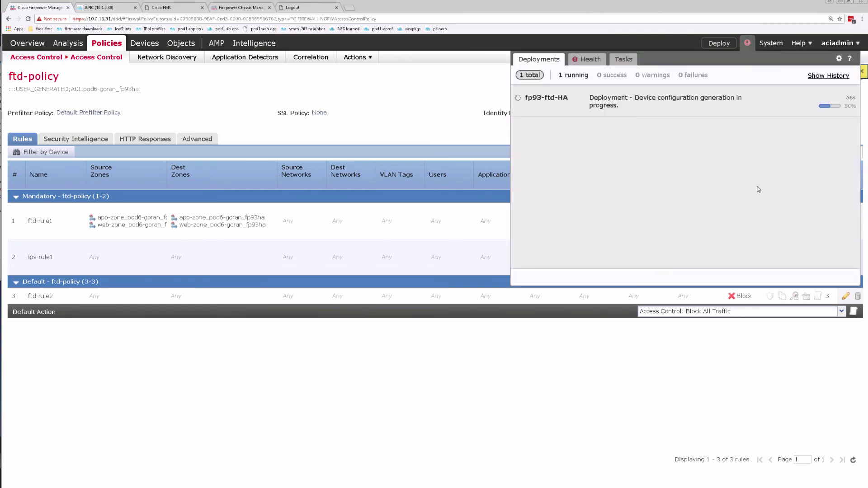
Step: After the fp93-ftd-HA deployment succeeds, return to the SuperPuTTY terminals to watch web-to-app pings
key(alt+Tab)
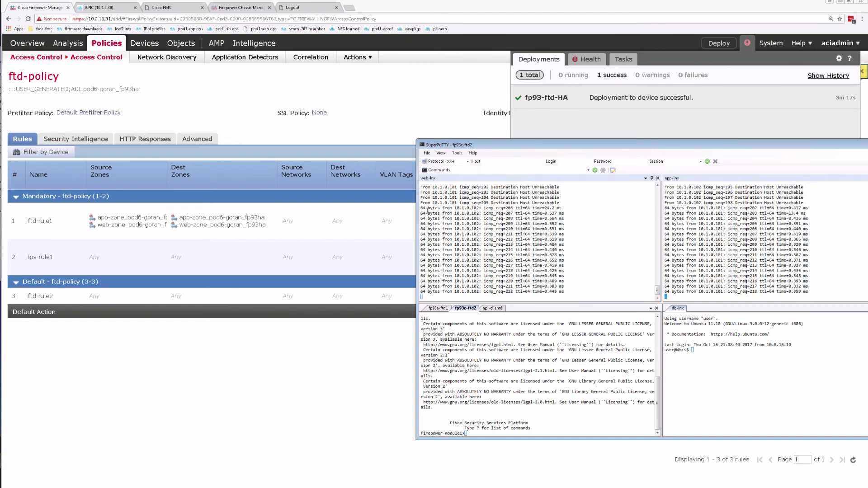
Step: Highlight the successful ping replies on the web and app hosts, then stop the ping
drag(440, 210, 437, 251)
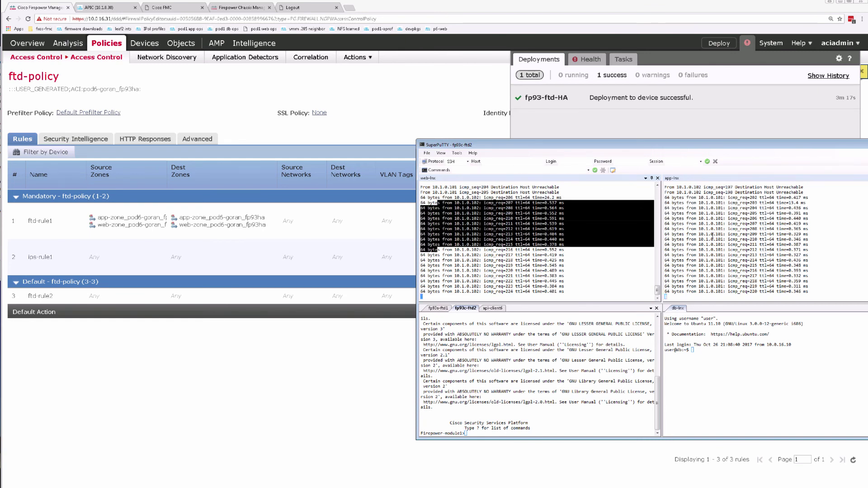
drag(709, 203, 708, 260)
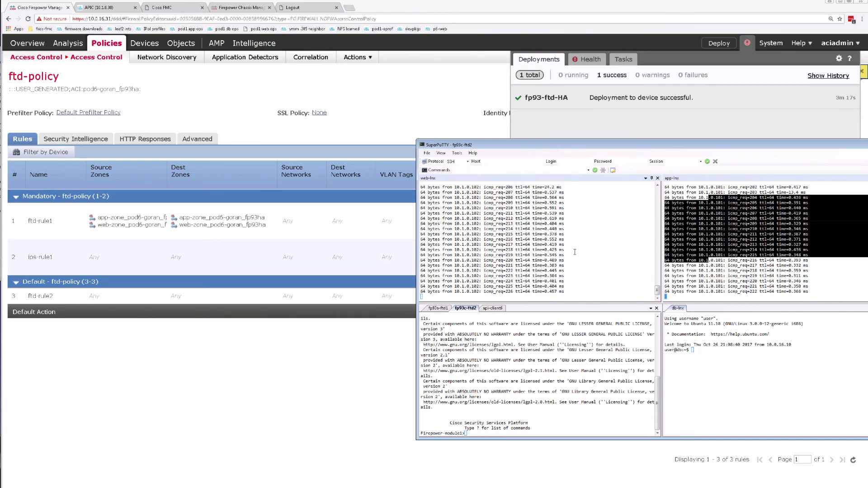
key(ctrl+c)
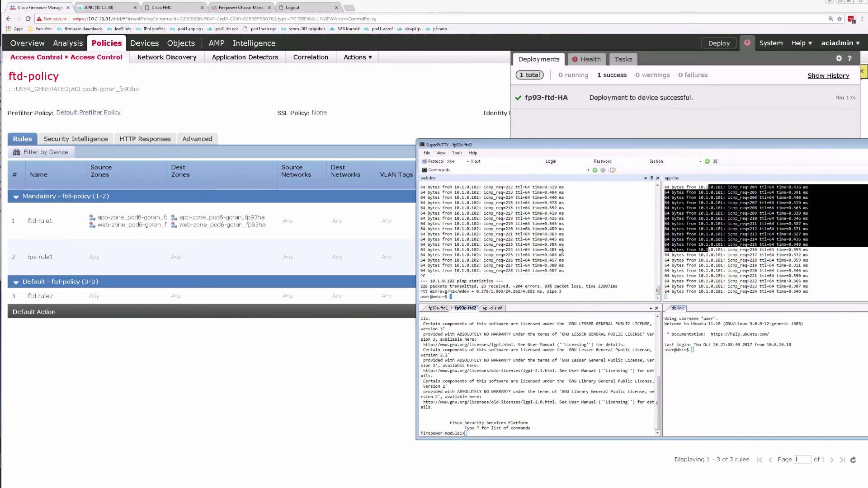
Step: Run web-to-app_wget to download index.html from the app server
key(Up)
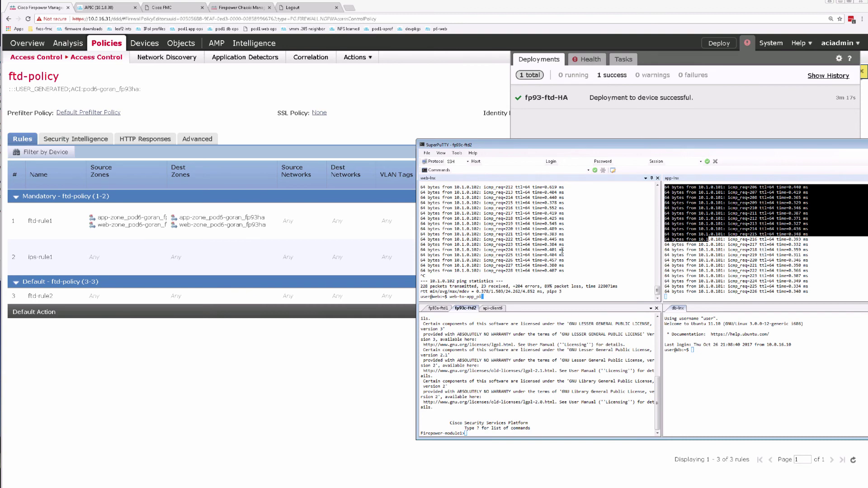
key(BackSpace)
key(BackSpace)
text(wget)
key(Return)
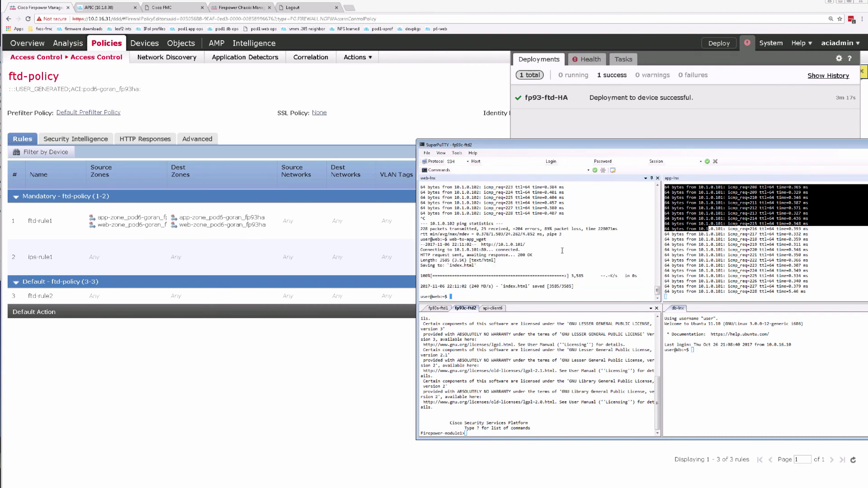
Step: Run web-to-app_ssh and accept the app server's host key with 'yes'
key(Up)
key(BackSpace)
key(BackSpace)
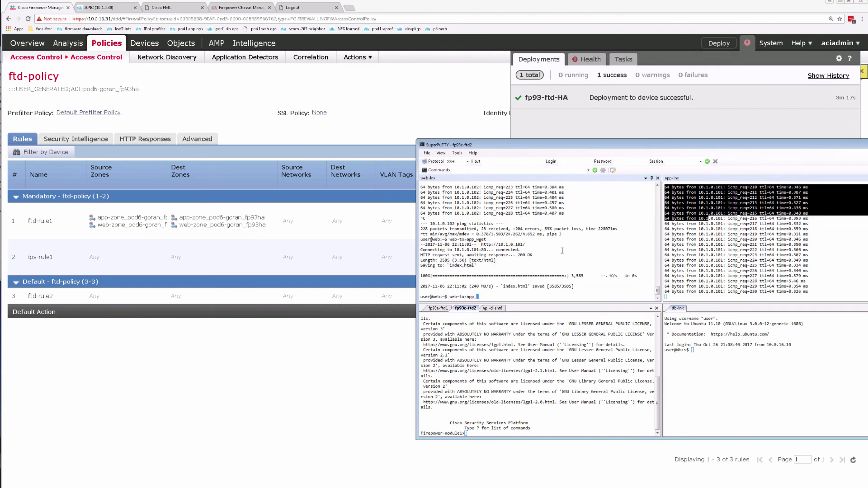
text(ssh)
key(Return)
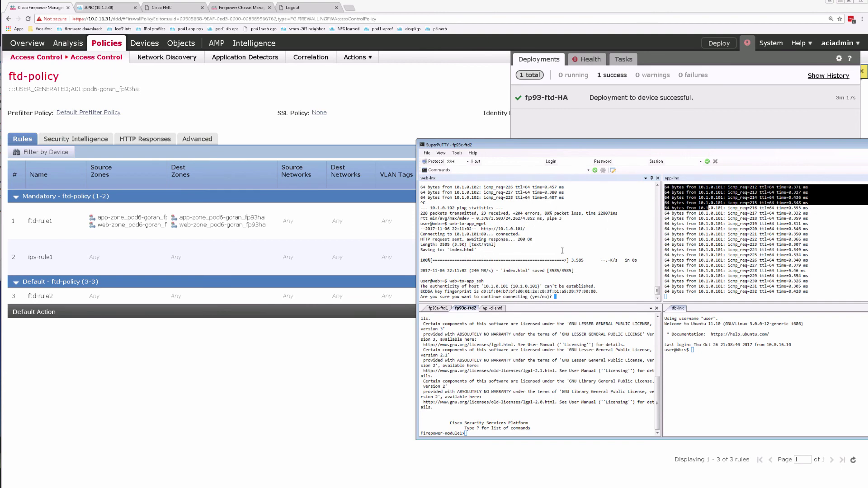
text(yes)
key(Return)
key(Return)
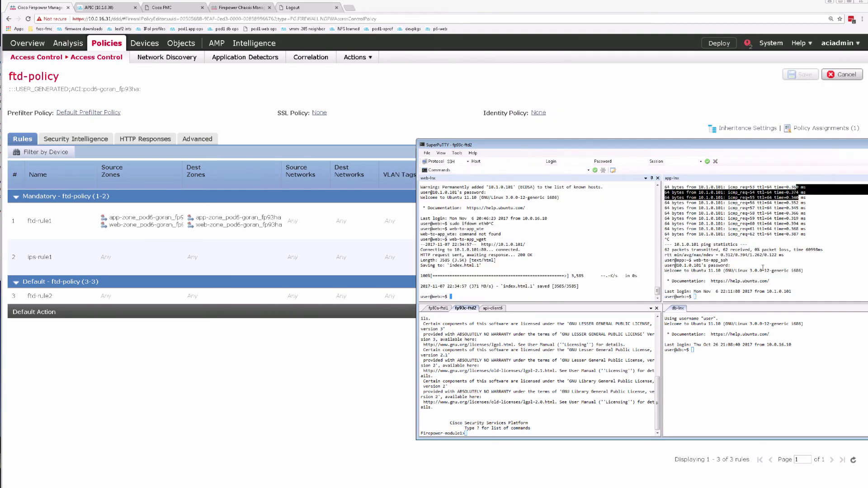
Step: Return to the browser and open Analysis > Connections > Events for the 10.1.0.102–10.1.0.101 traffic
click(763, 268)
click(193, 91)
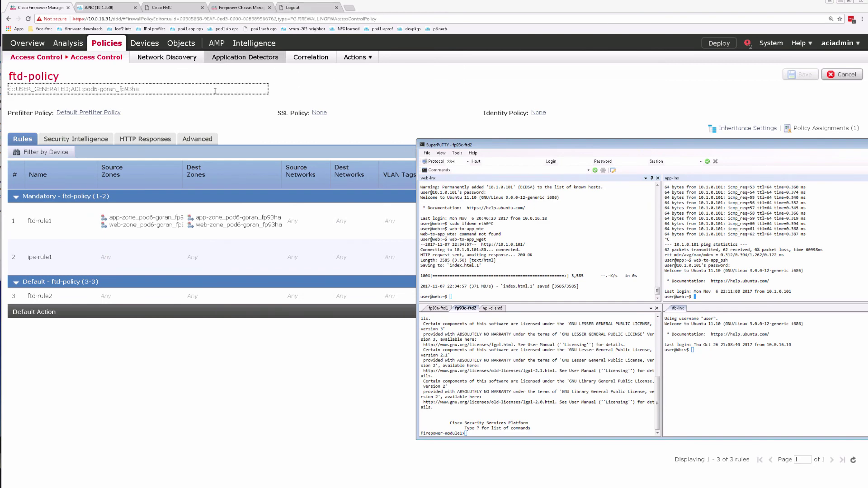
mouse_move(55, 45)
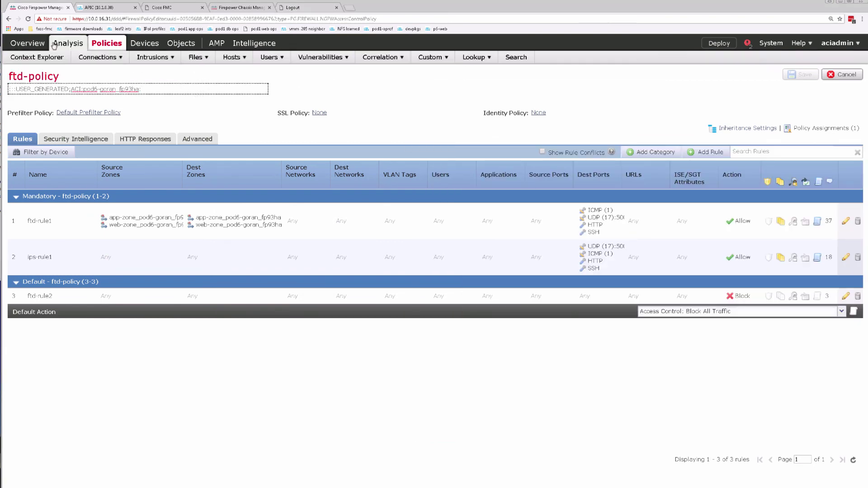
mouse_move(76, 54)
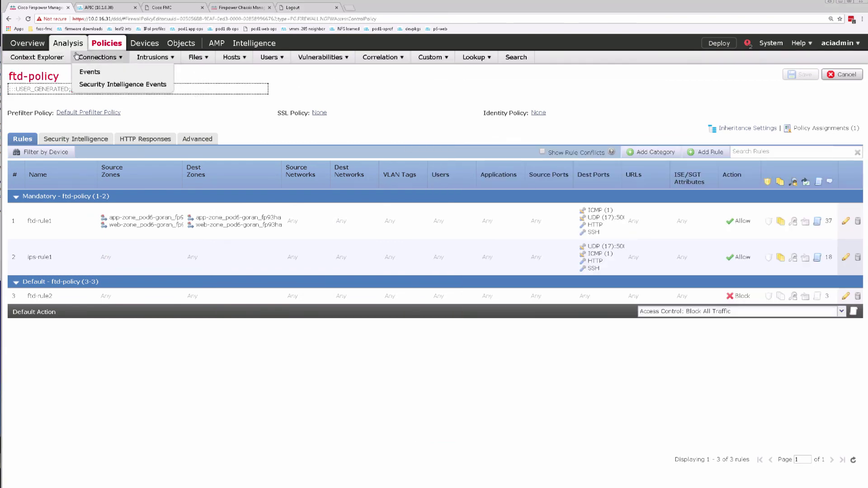
click(90, 71)
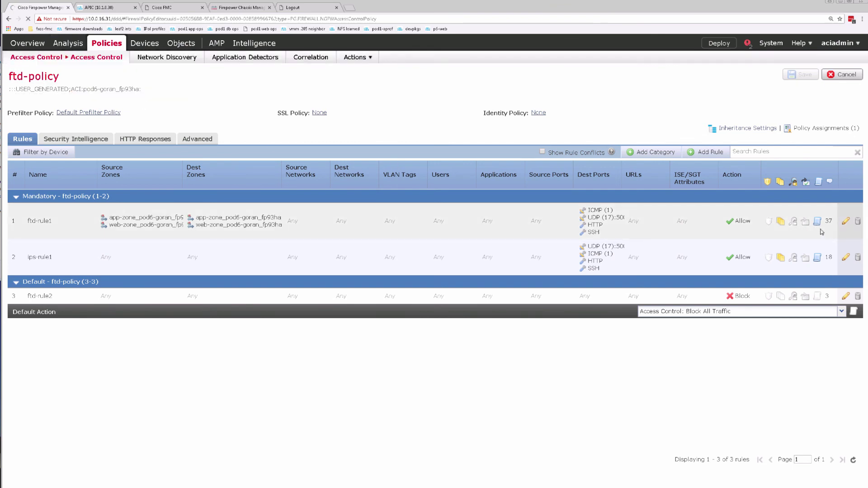
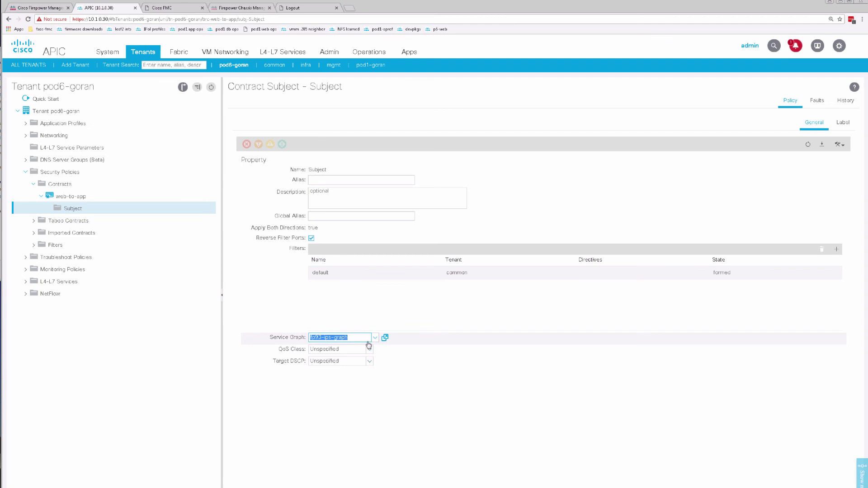
Step: Remove fp93-ips-graph from the web-to-app subject, submit past the warning, and switch to FMC
key(BackSpace)
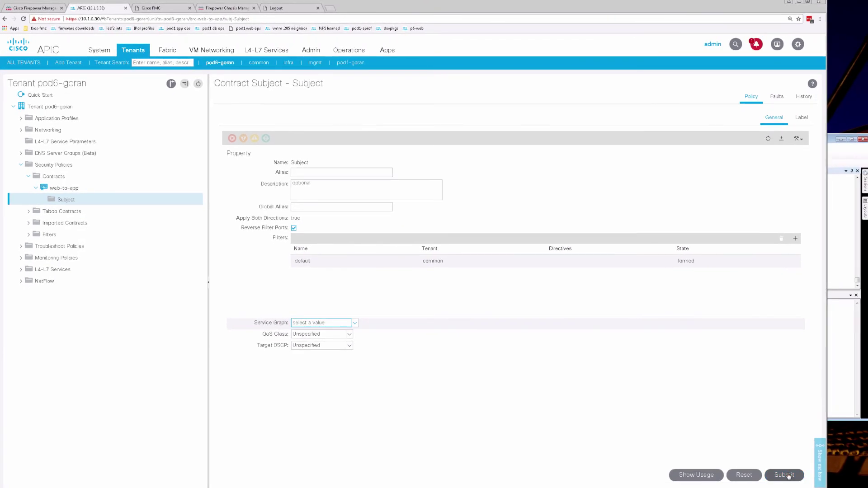
click(795, 478)
click(525, 354)
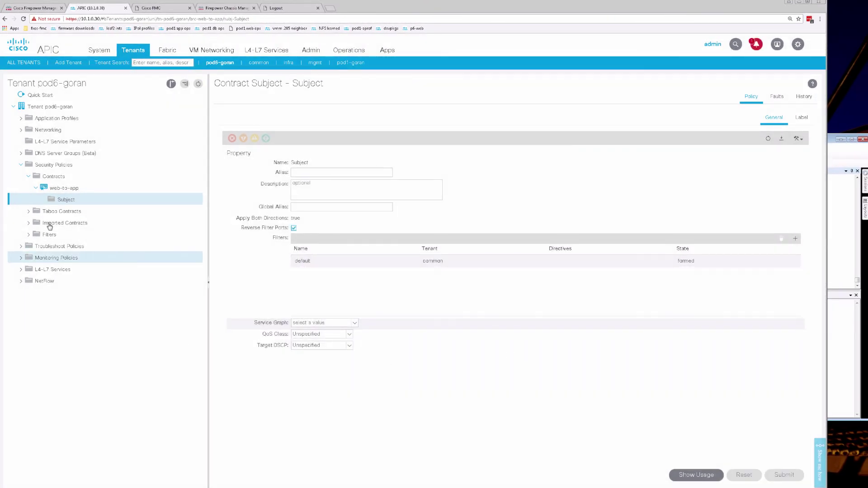
click(41, 9)
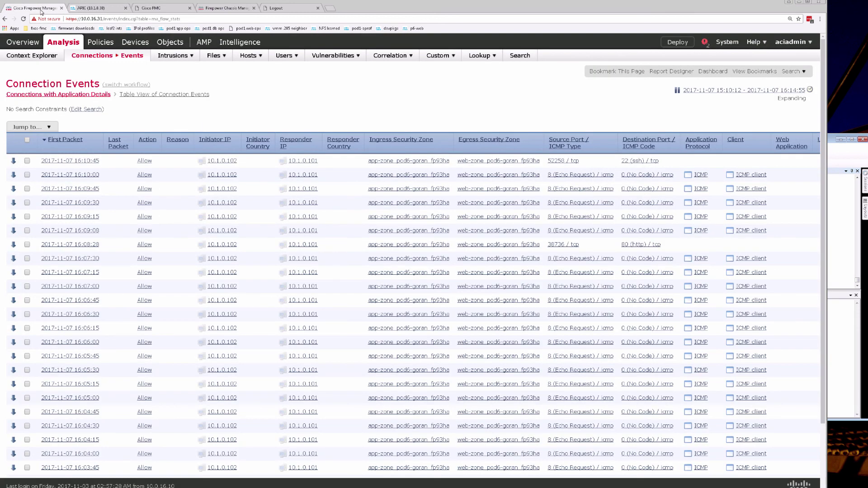
Step: Show FMC's Device Management list with the fp93-ftd-HA pair, then bring SuperPuTTY forward
click(141, 45)
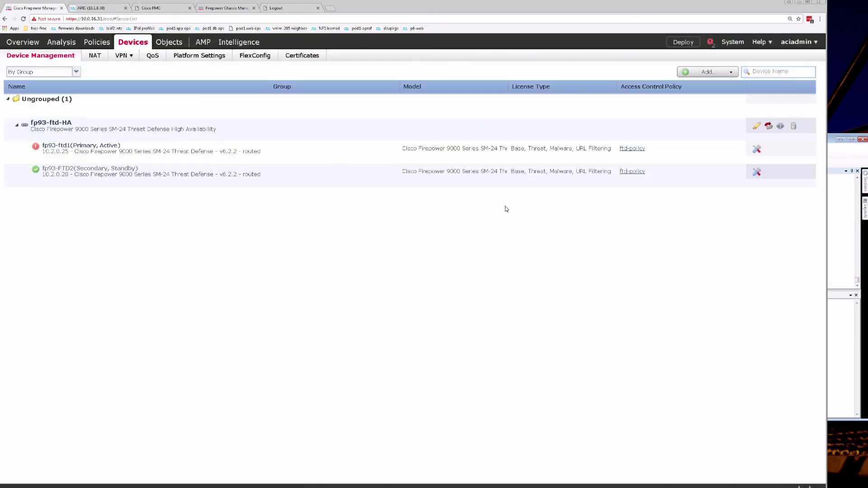
click(832, 261)
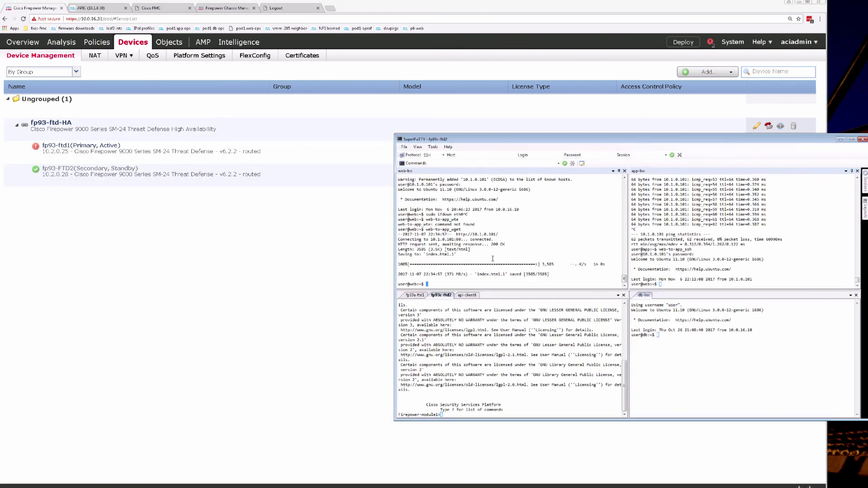
Step: On web-lnx, rerun the web-to-app wget test and ping 10.2.0.1
key(Up)
key(Return)
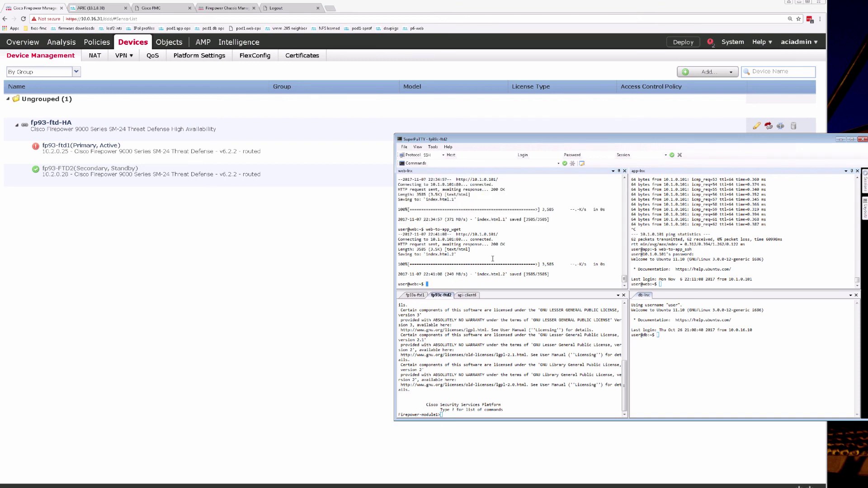
text(ping 10.2.0.1)
key(Return)
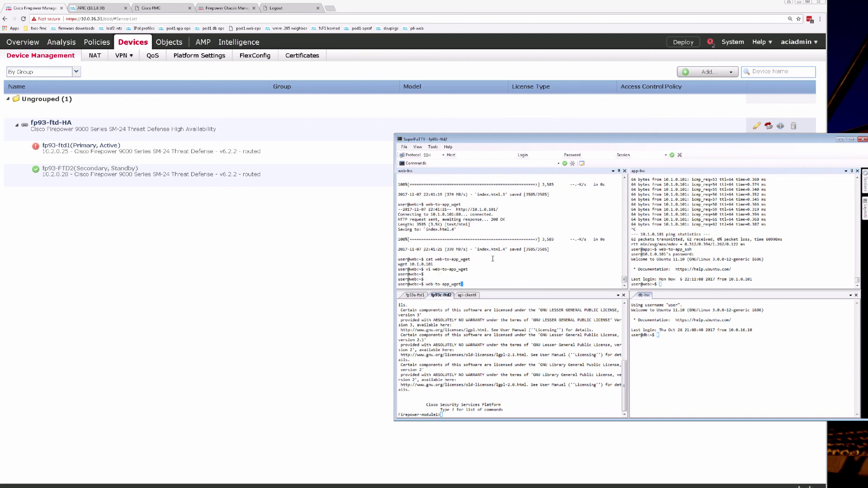
Step: Rerun the download, cancel the hanging transfer to 10.1.0.102, and return to FMC's device list
key(Return)
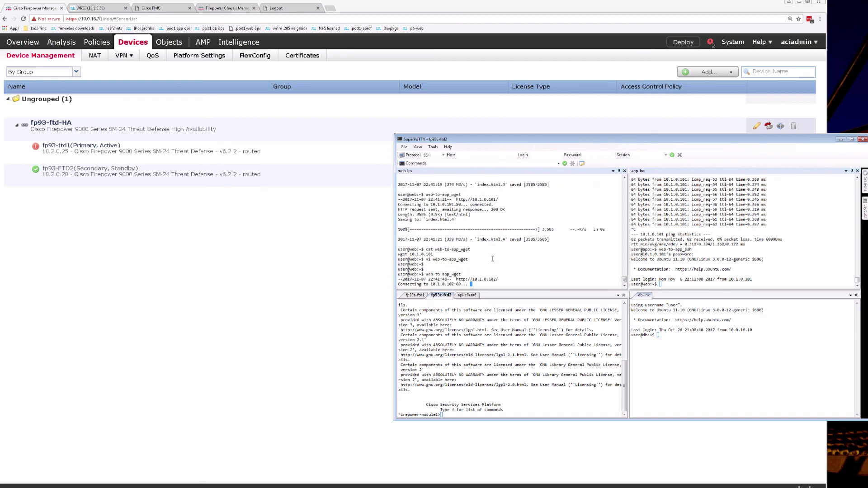
key(ctrl+c)
click(391, 184)
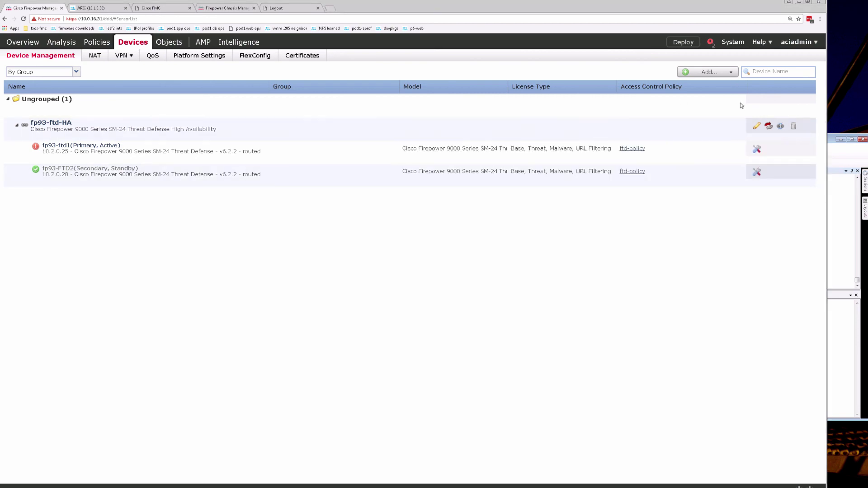
Step: Review fp93-ftd-HA's Interfaces and Inline Sets, check deployment progress, then list Access Control policies
click(757, 127)
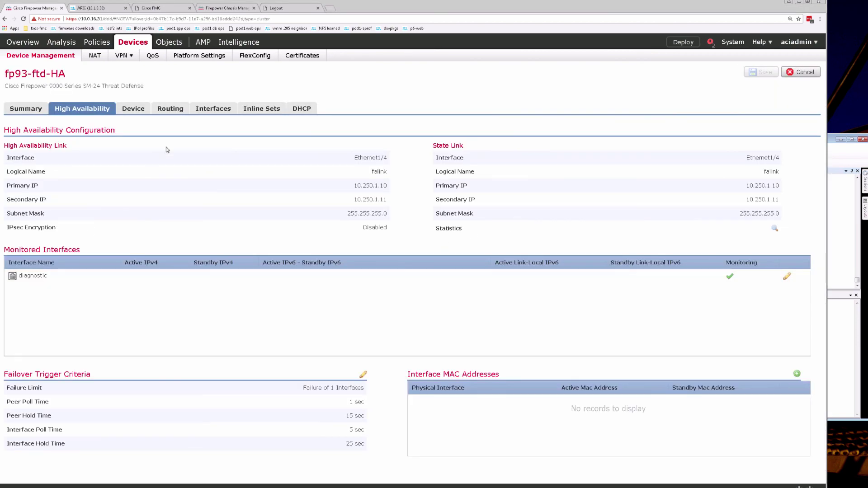
click(207, 109)
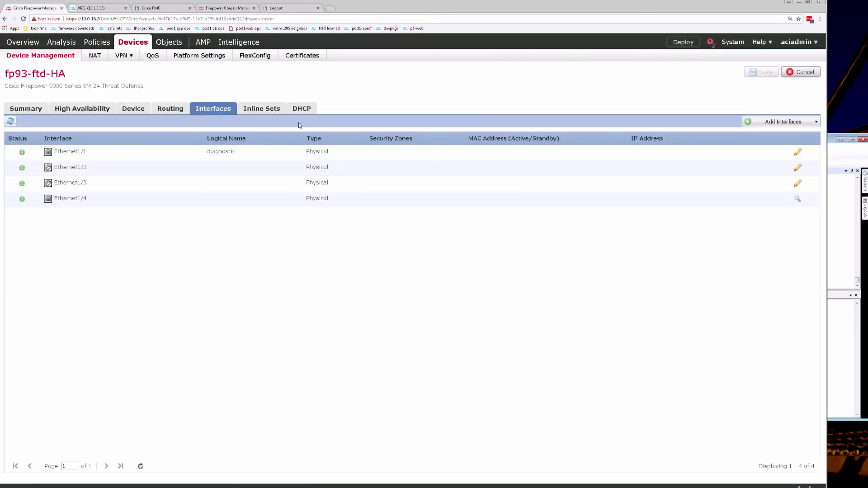
click(261, 109)
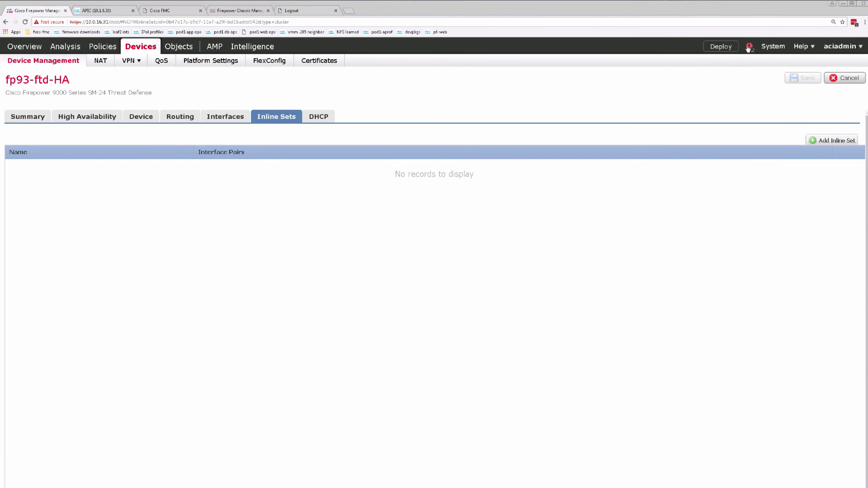
click(750, 46)
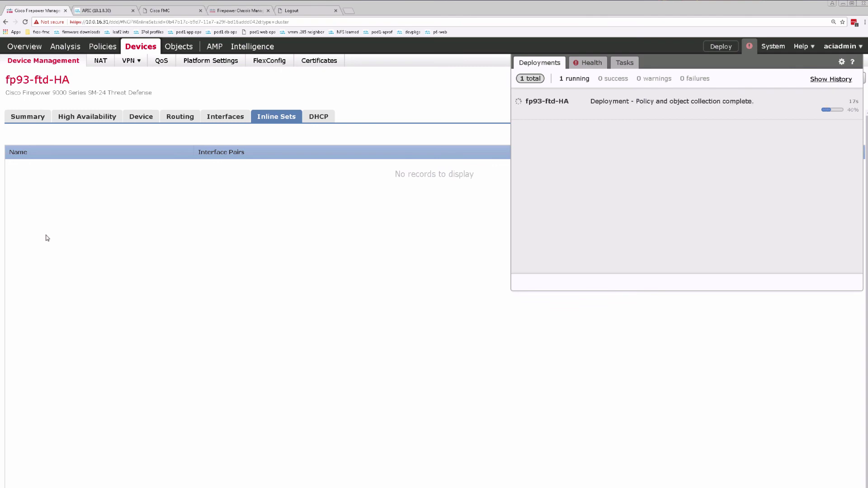
click(108, 50)
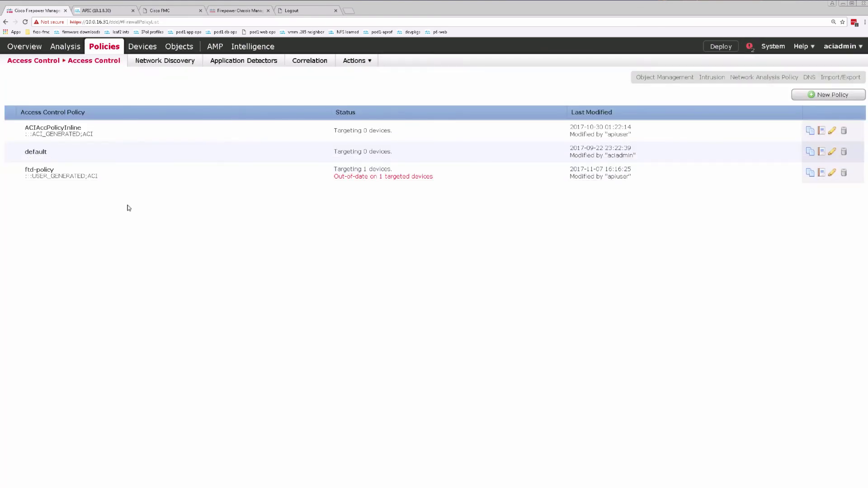